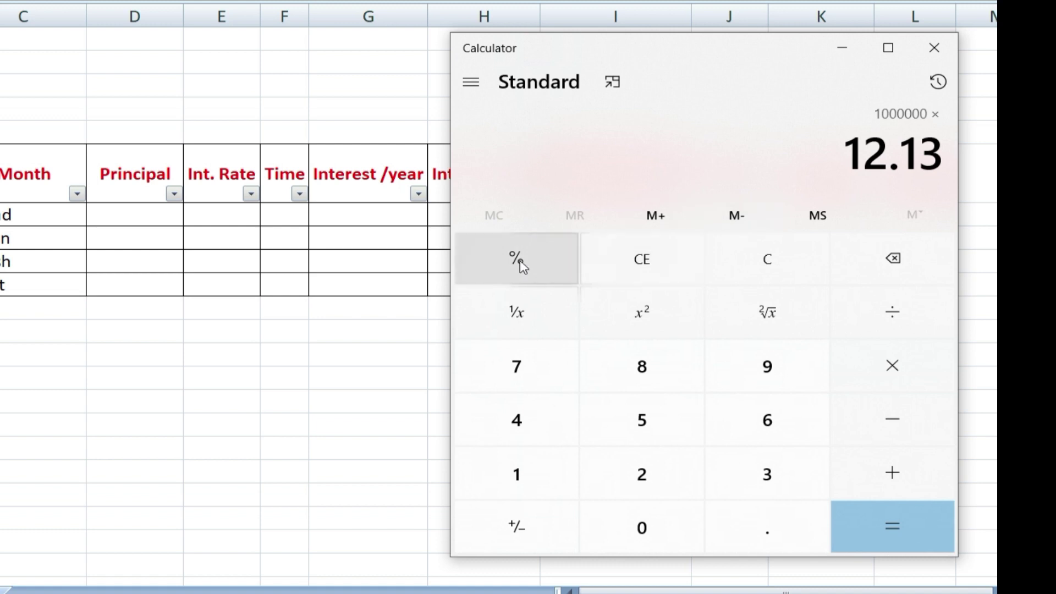
Calculate the yearly interest as 1000000 × 12.13% and divide it by 365 to get the daily interest.
{"action": "left_click", "coordinate": [891, 525]}
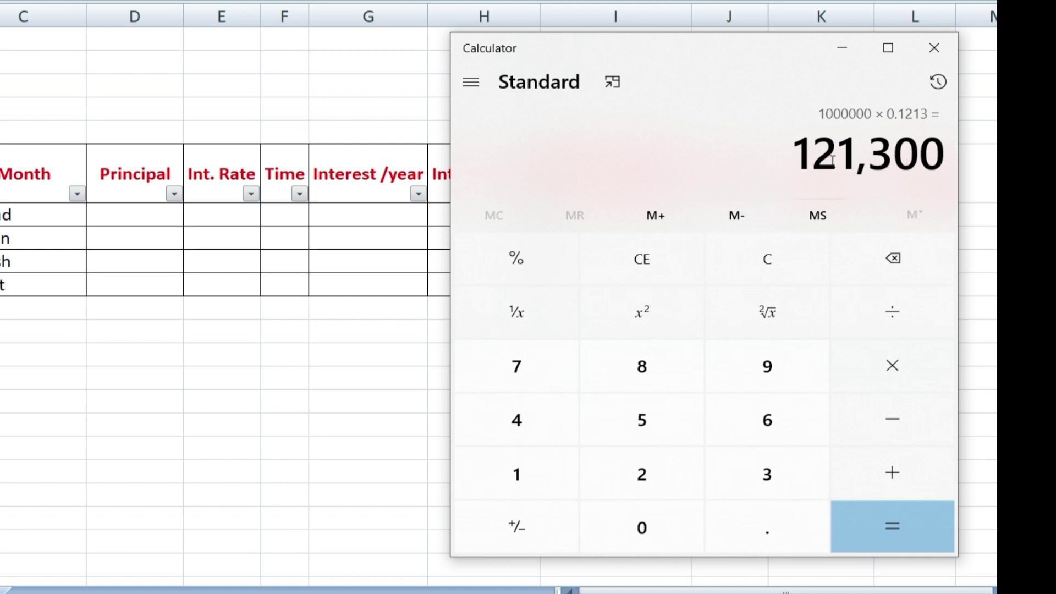
{"action": "left_click", "coordinate": [904, 317]}
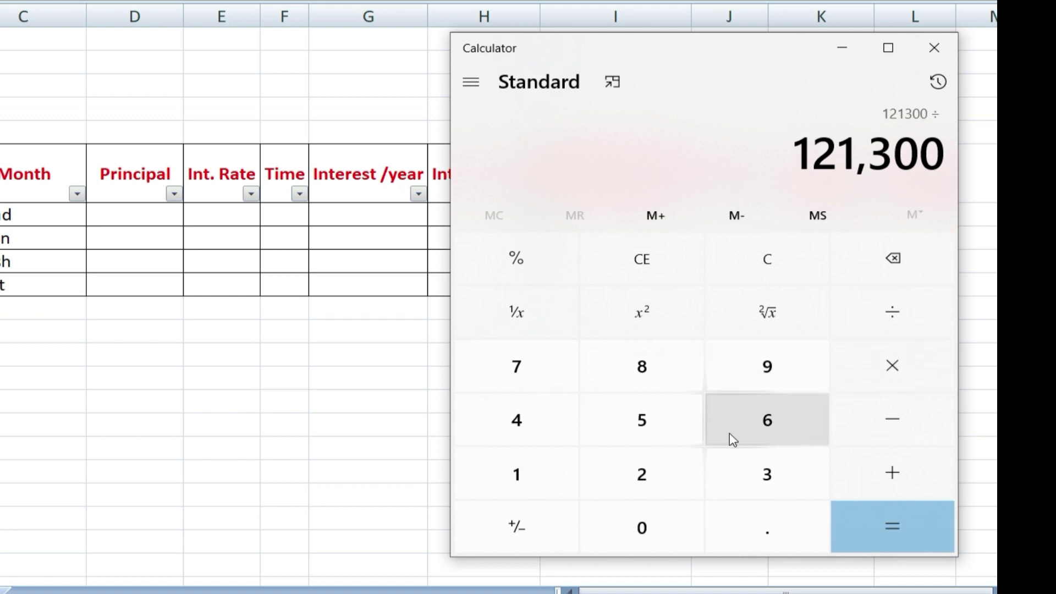
{"action": "left_click", "coordinate": [769, 479]}
{"action": "left_click", "coordinate": [779, 443]}
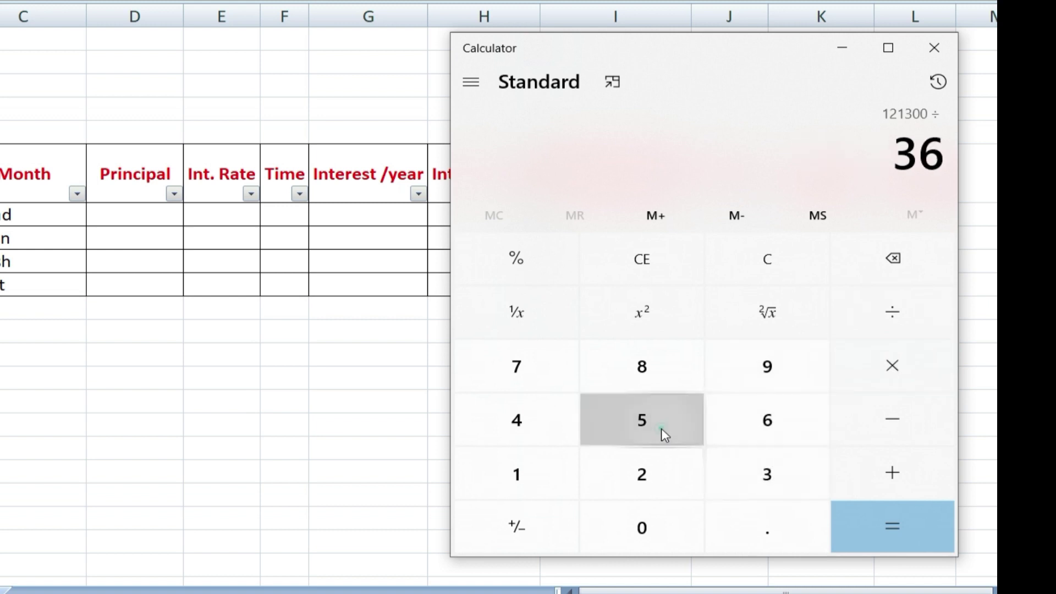
{"action": "left_click", "coordinate": [662, 434]}
{"action": "left_click", "coordinate": [888, 542]}
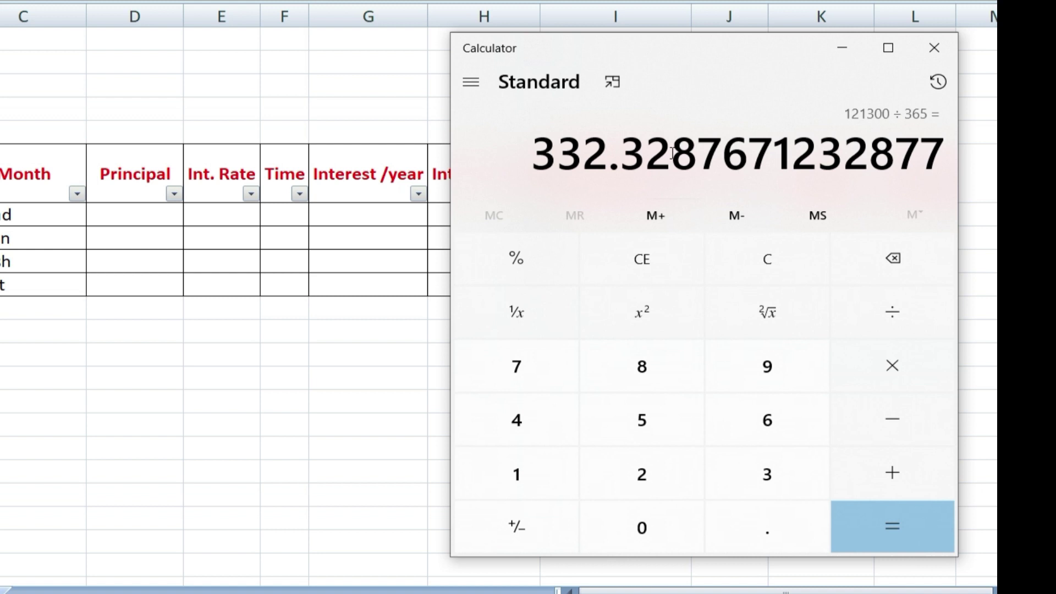
{"action": "left_click_drag", "start_coordinate": [542, 154], "coordinate": [662, 163]}
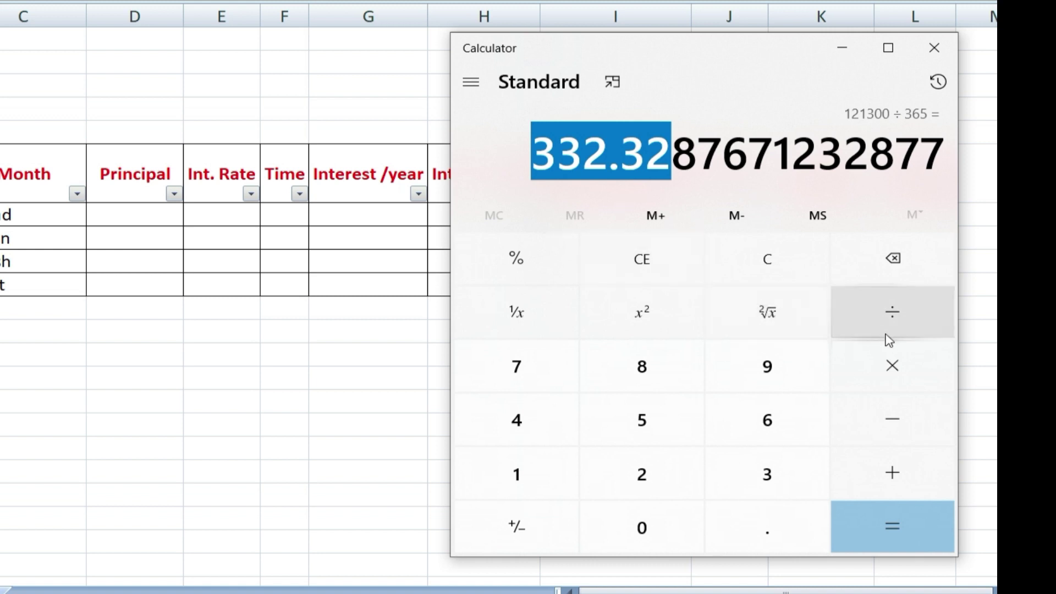
Multiply the daily interest by 31 and then by 3, and clear the calculator.
{"action": "left_click", "coordinate": [891, 365]}
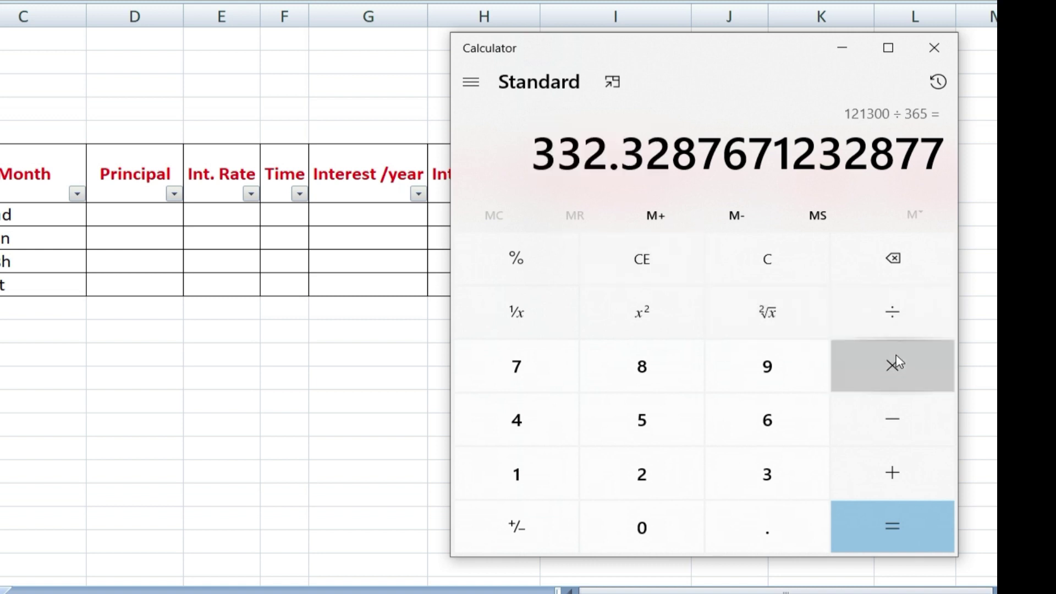
{"action": "left_click", "coordinate": [777, 475]}
{"action": "left_click", "coordinate": [568, 482]}
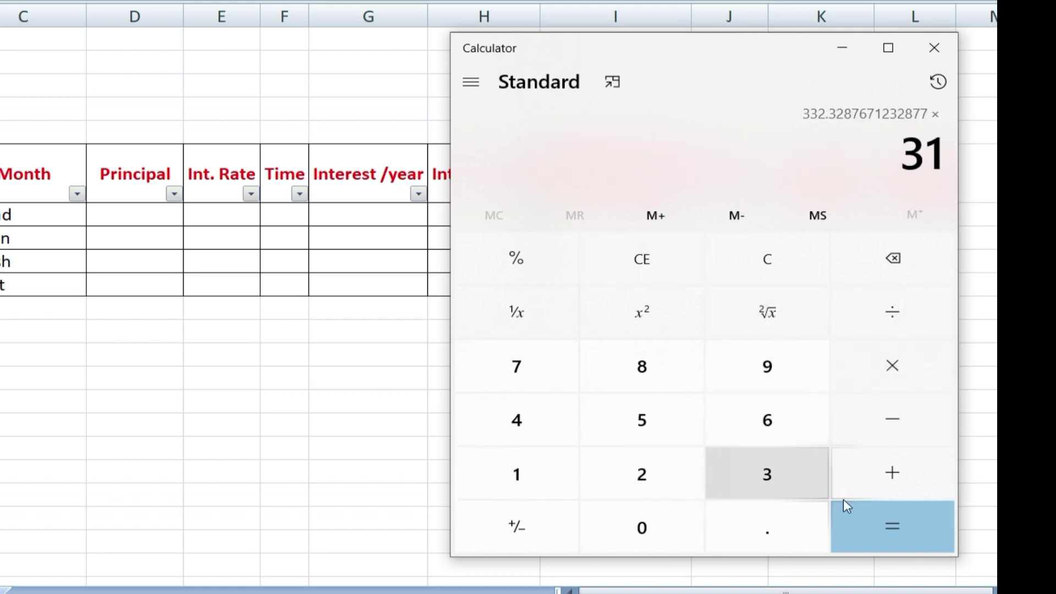
{"action": "left_click", "coordinate": [893, 536]}
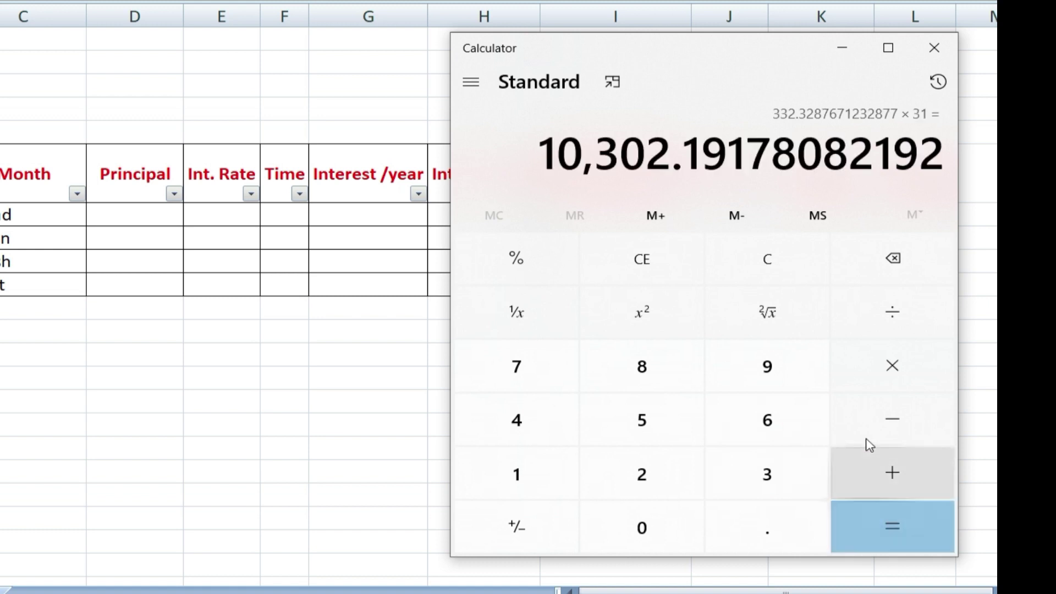
{"action": "left_click", "coordinate": [890, 383]}
{"action": "left_click", "coordinate": [793, 477]}
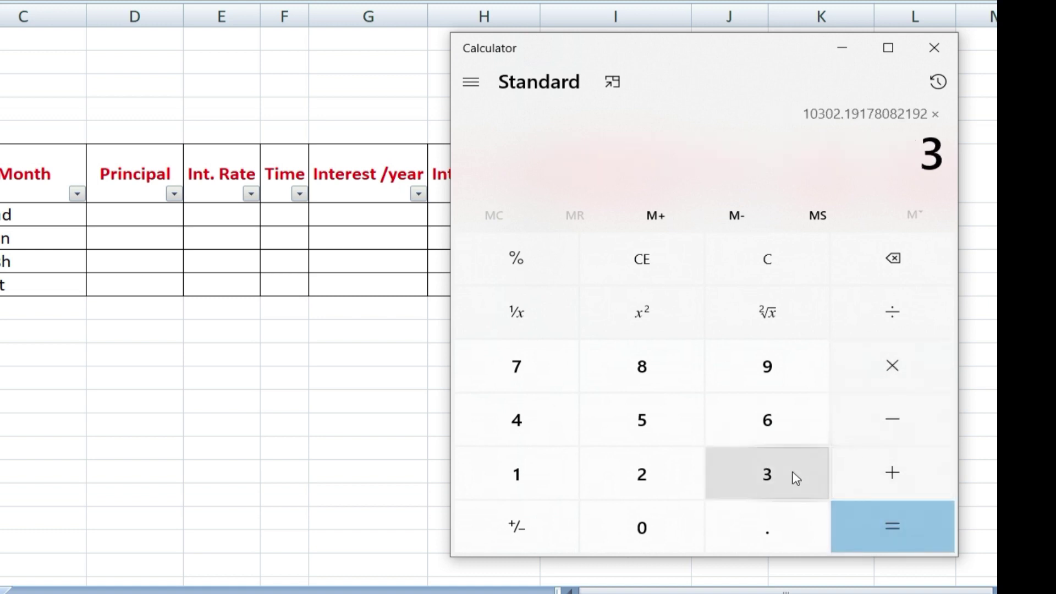
{"action": "left_click", "coordinate": [913, 547]}
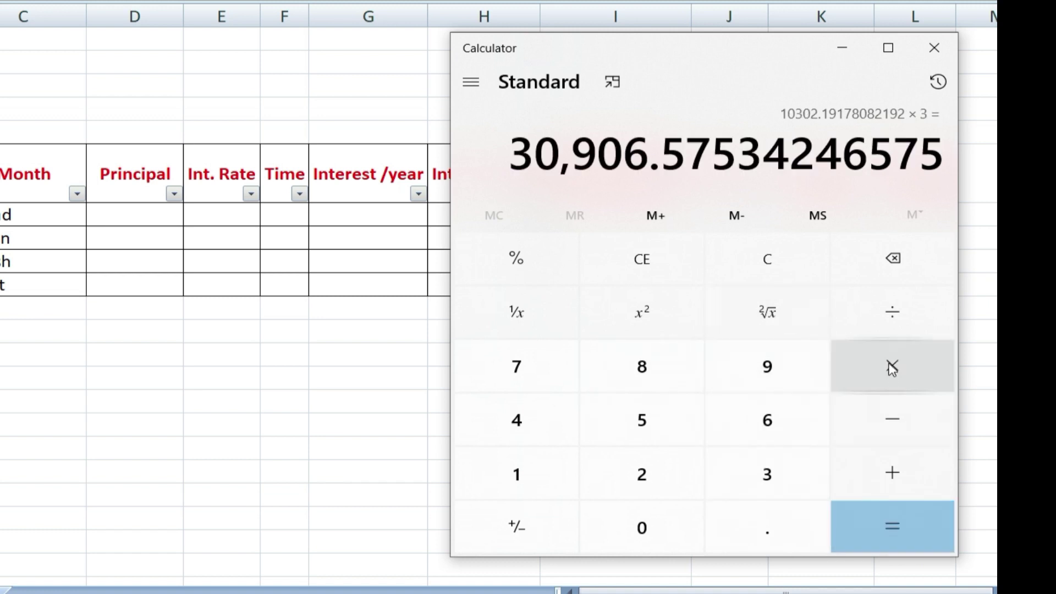
{"action": "key", "text": "Escape"}
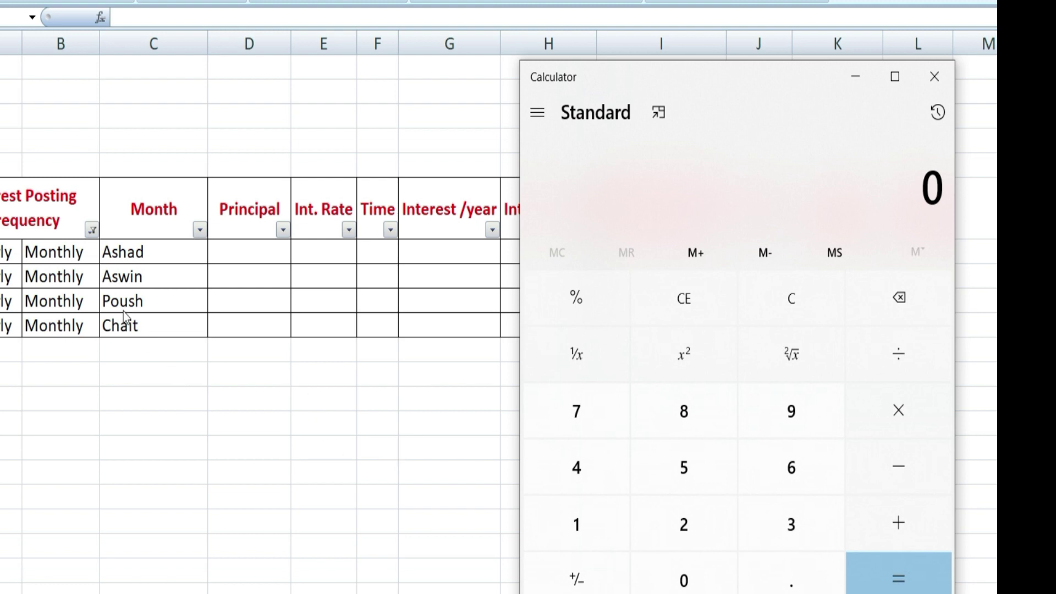
Remove the filter on the Interest Posting Frequency column to show the rows for all months.
{"action": "left_click", "coordinate": [48, 196]}
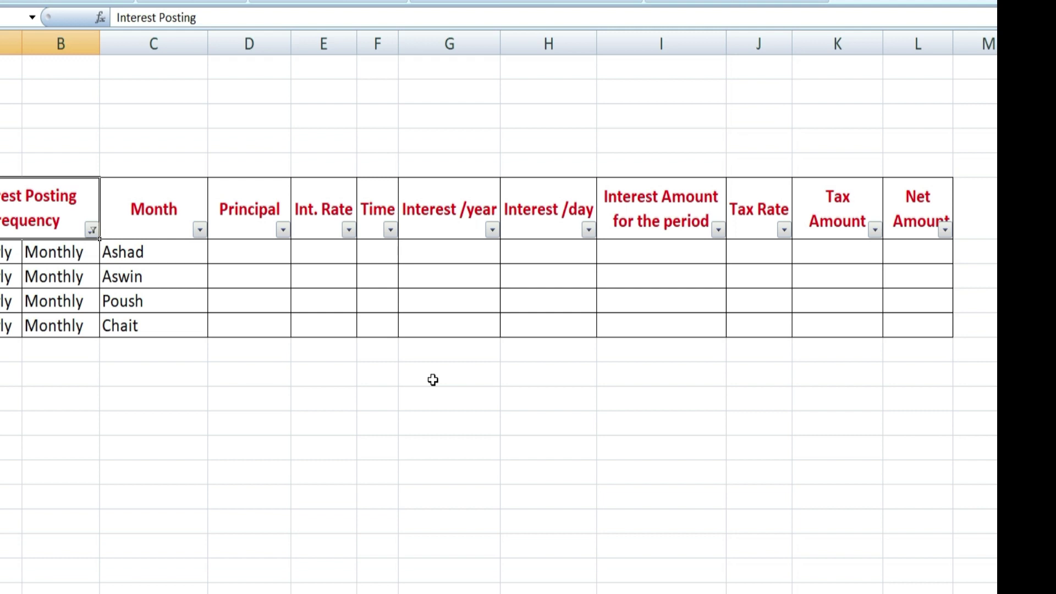
{"action": "left_click", "coordinate": [58, 258]}
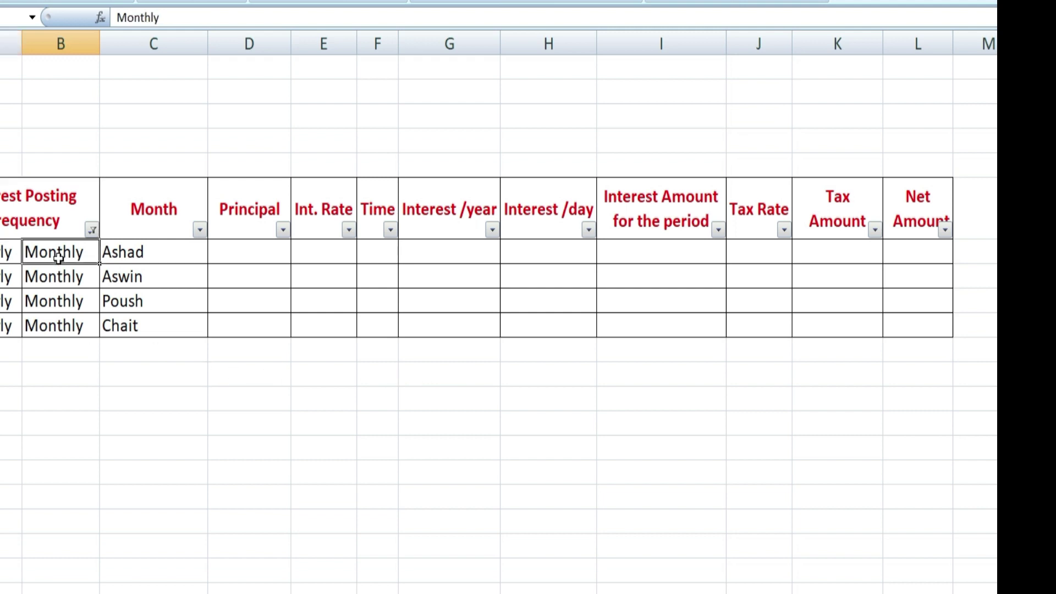
{"action": "left_click", "coordinate": [4, 255]}
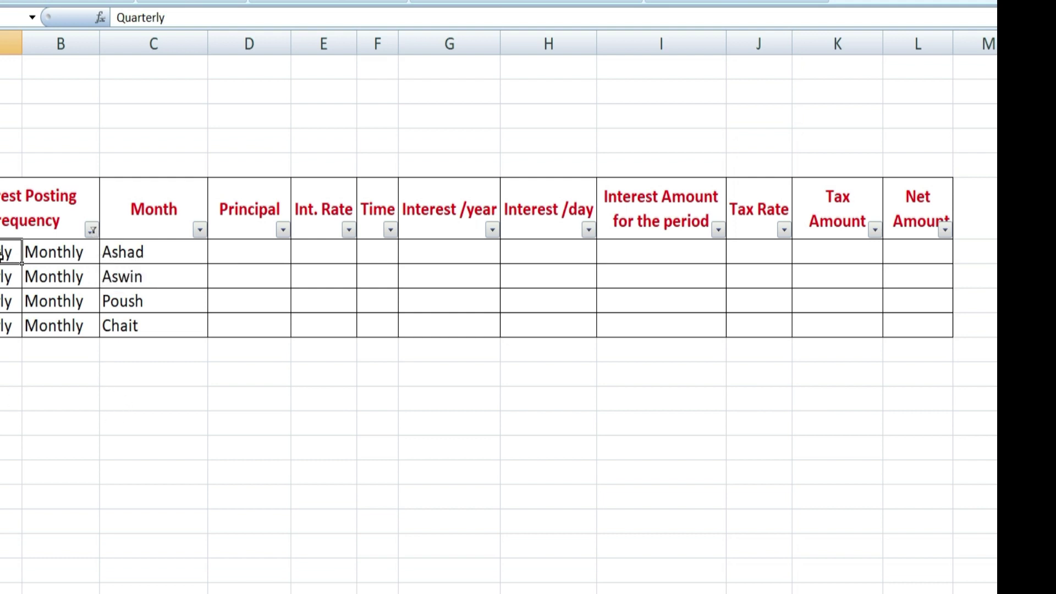
{"action": "left_click", "coordinate": [40, 253]}
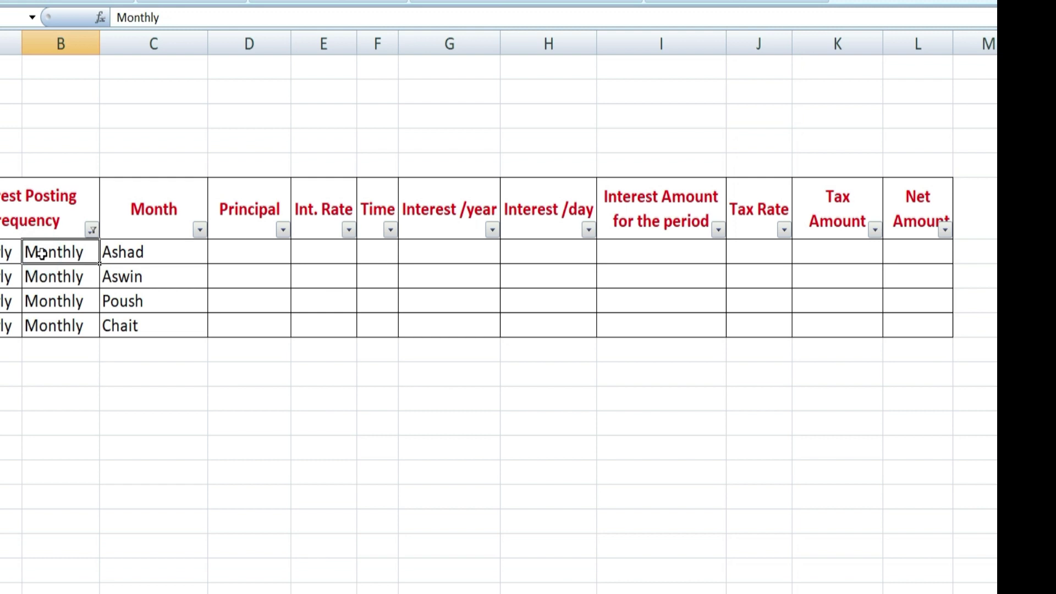
{"action": "left_click", "coordinate": [91, 230]}
{"action": "left_click", "coordinate": [8, 383]}
{"action": "key", "text": "Return"}
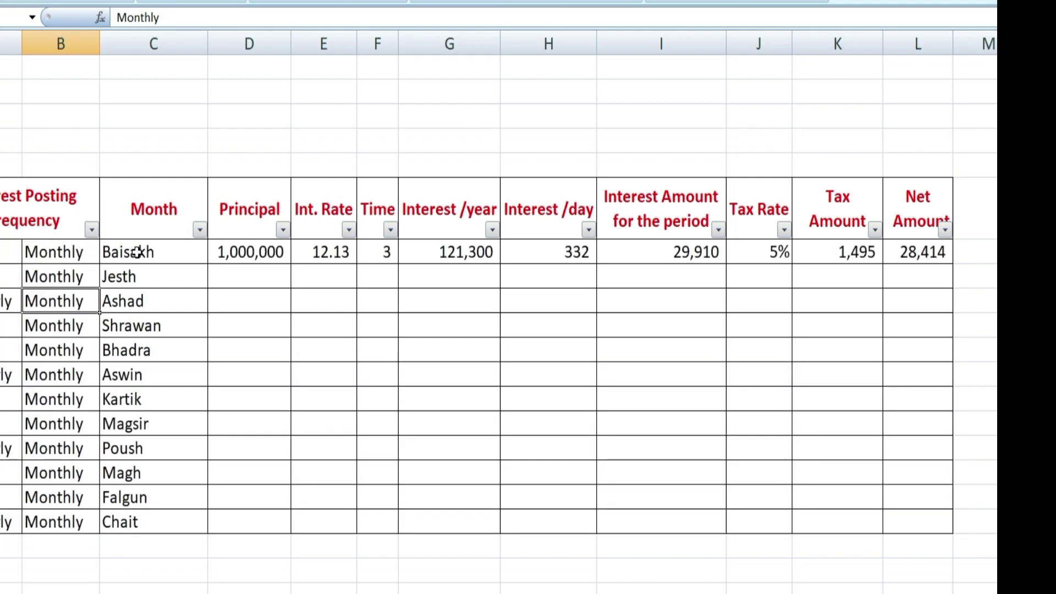
Examine the monthly and quarterly posting rows for Ashad, Aswin, Poush and Chait, and the principal and interest rate for Baisakh.
{"action": "left_click", "coordinate": [48, 252]}
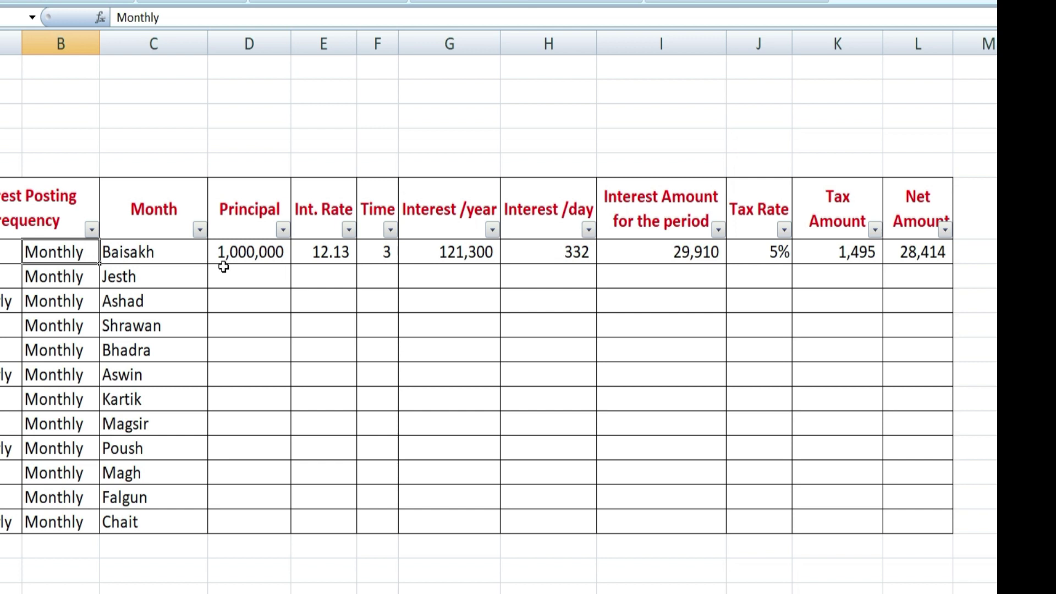
{"action": "left_click", "coordinate": [11, 301]}
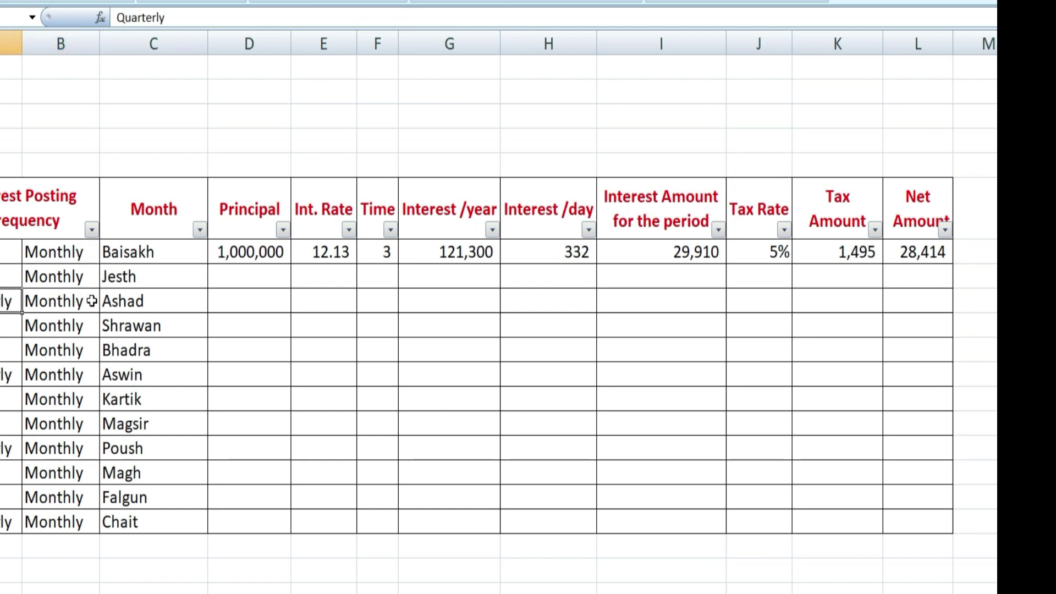
{"action": "left_click", "coordinate": [155, 300]}
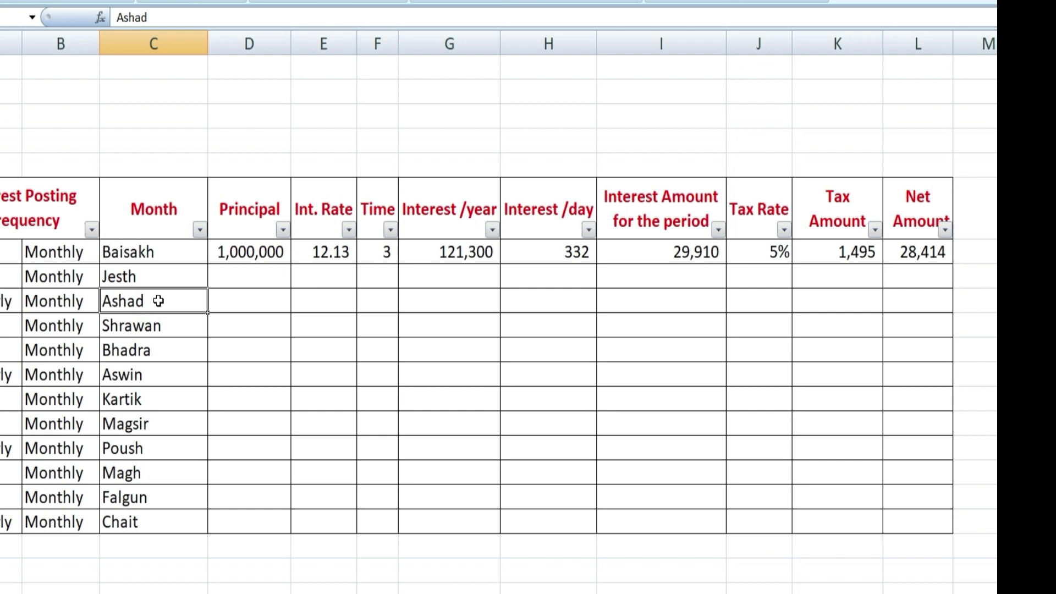
{"action": "left_click", "coordinate": [150, 375]}
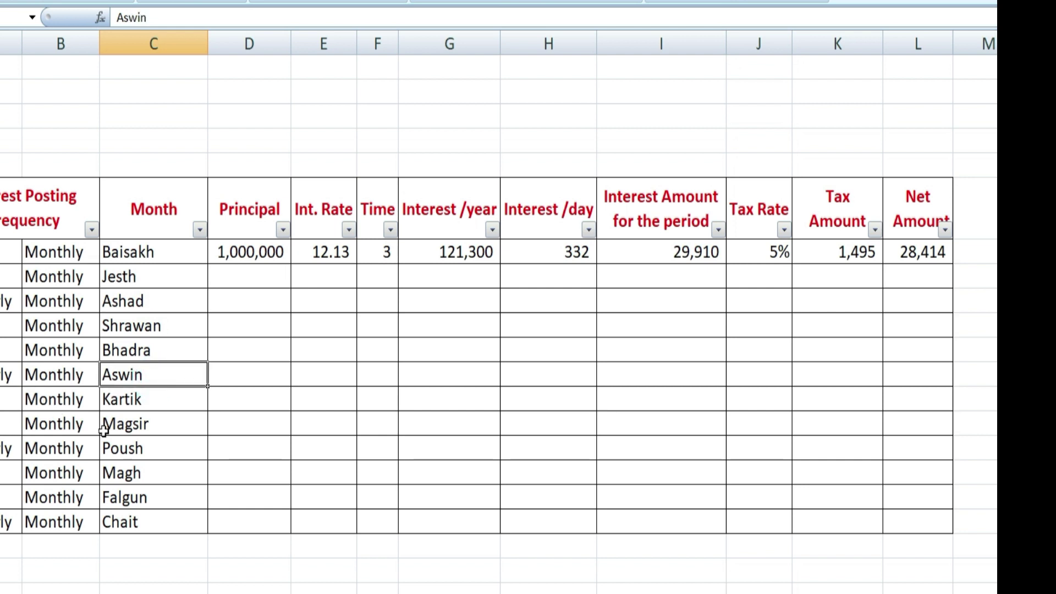
{"action": "left_click", "coordinate": [132, 447]}
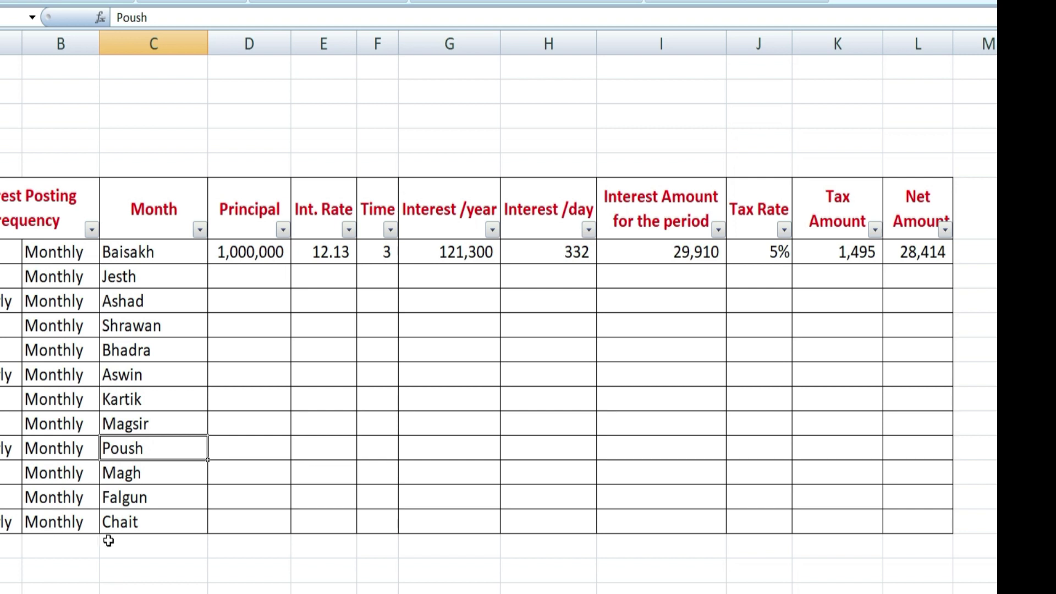
{"action": "left_click", "coordinate": [132, 528]}
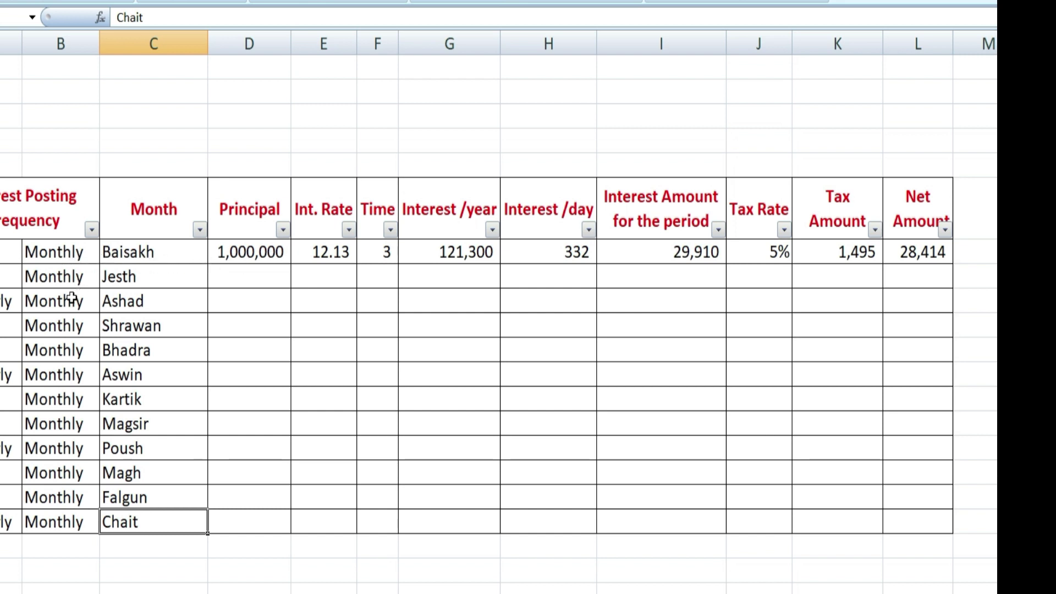
{"action": "left_click", "coordinate": [129, 250]}
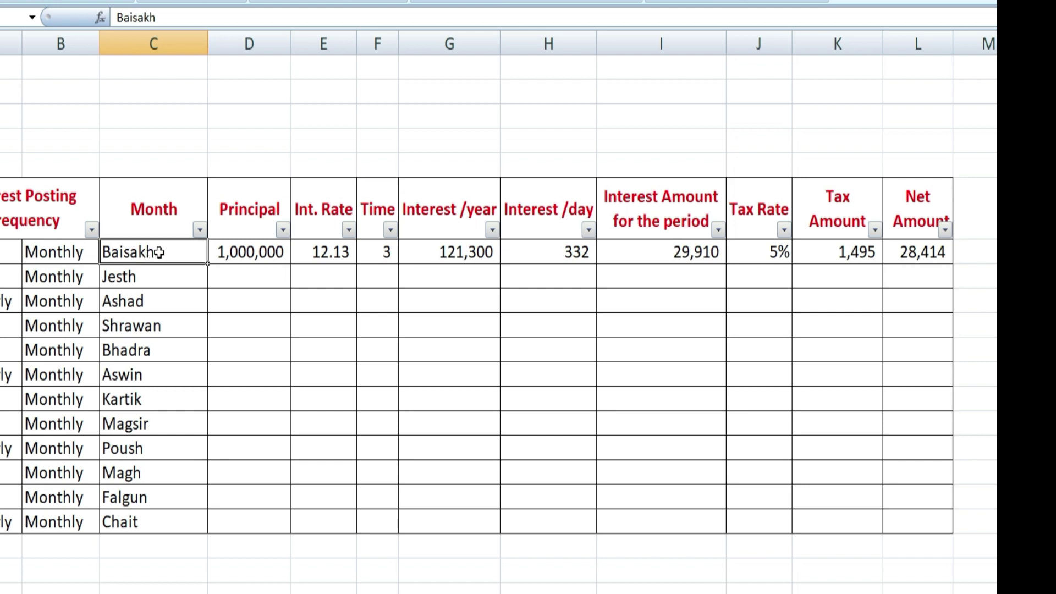
{"action": "left_click", "coordinate": [233, 254]}
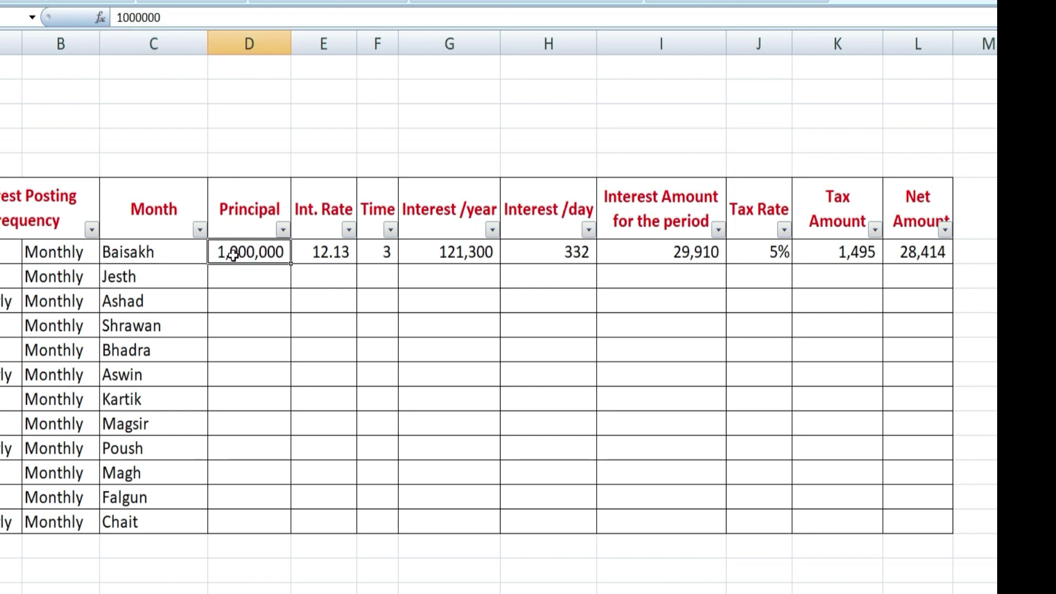
{"action": "left_click", "coordinate": [126, 251]}
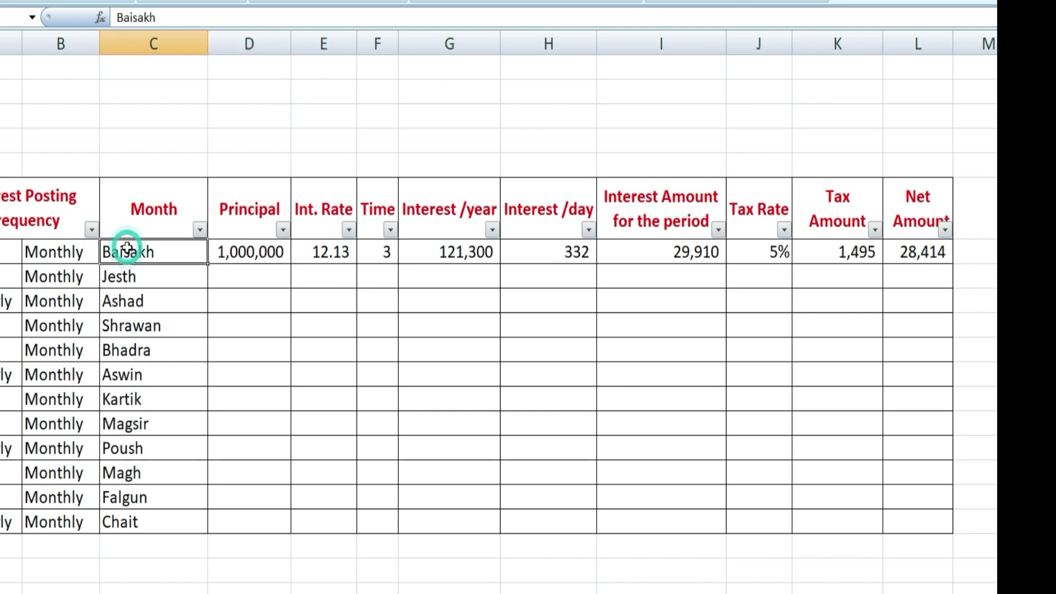
{"action": "left_click", "coordinate": [321, 255]}
Set the Time for the Baisakh row to 20 days and widen the Time column to fit.
{"action": "left_click", "coordinate": [380, 252]}
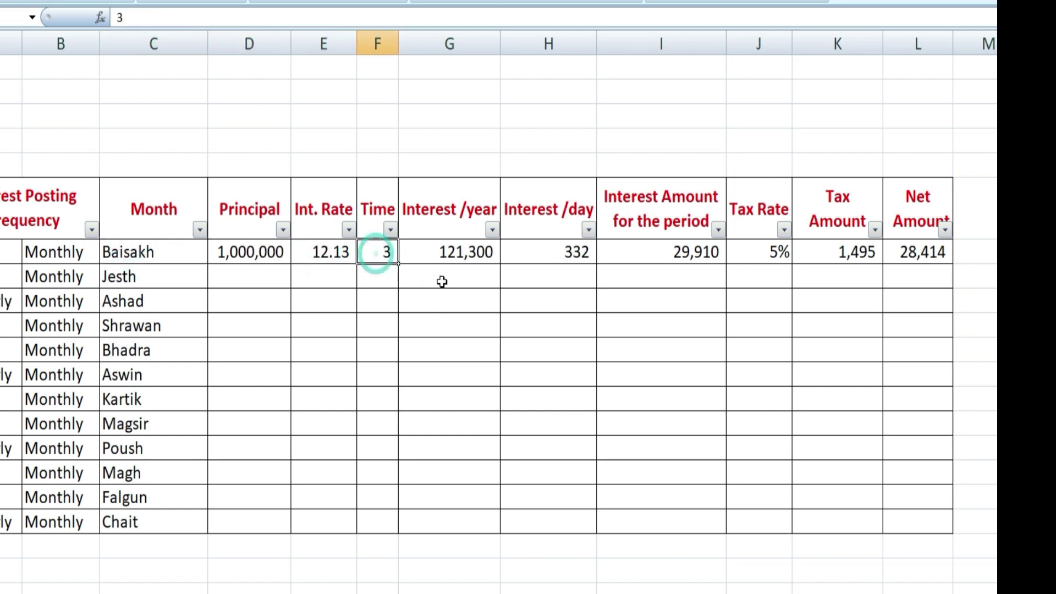
{"action": "type", "text": "2"}
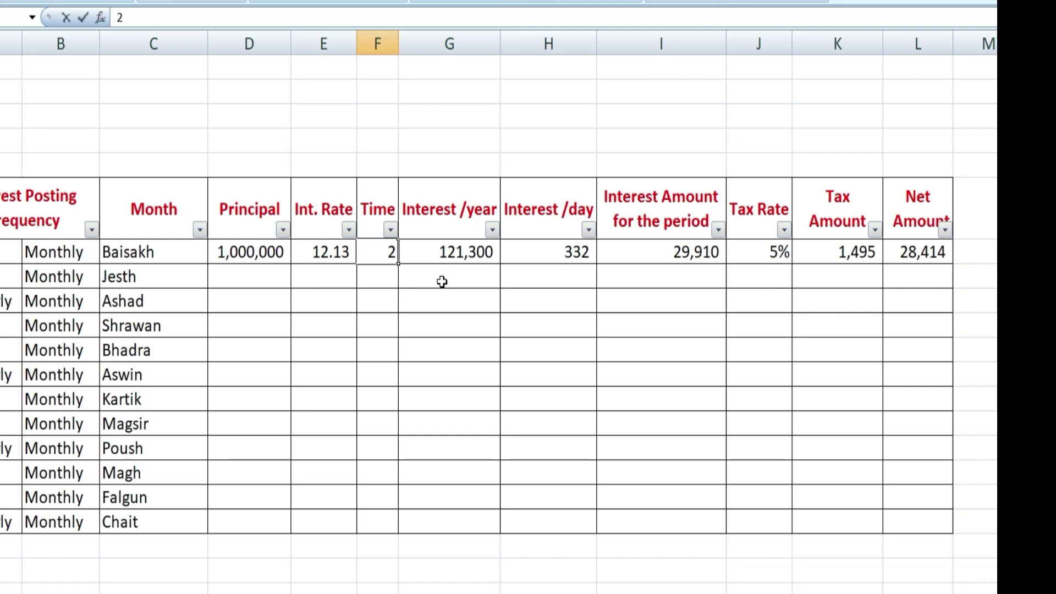
{"action": "type", "text": "0 days"}
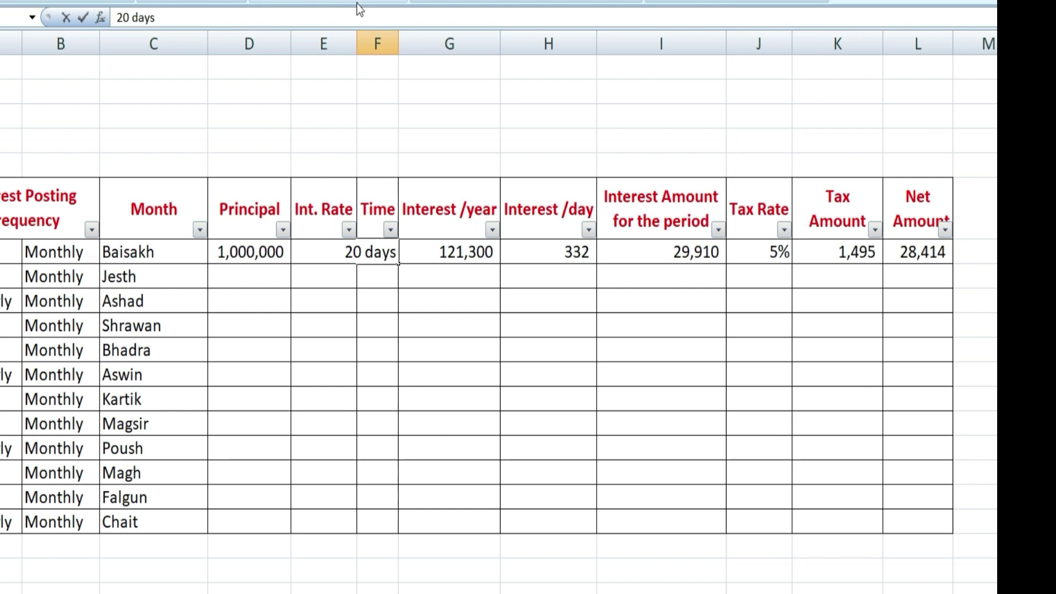
{"action": "left_click", "coordinate": [395, 42]}
{"action": "left_click_drag", "start_coordinate": [397, 41], "coordinate": [434, 42]}
Enter the formula =D11*E11% for Interest /year in the Baisakh row and check the adjacent Interest /day formula.
{"action": "left_click", "coordinate": [440, 245]}
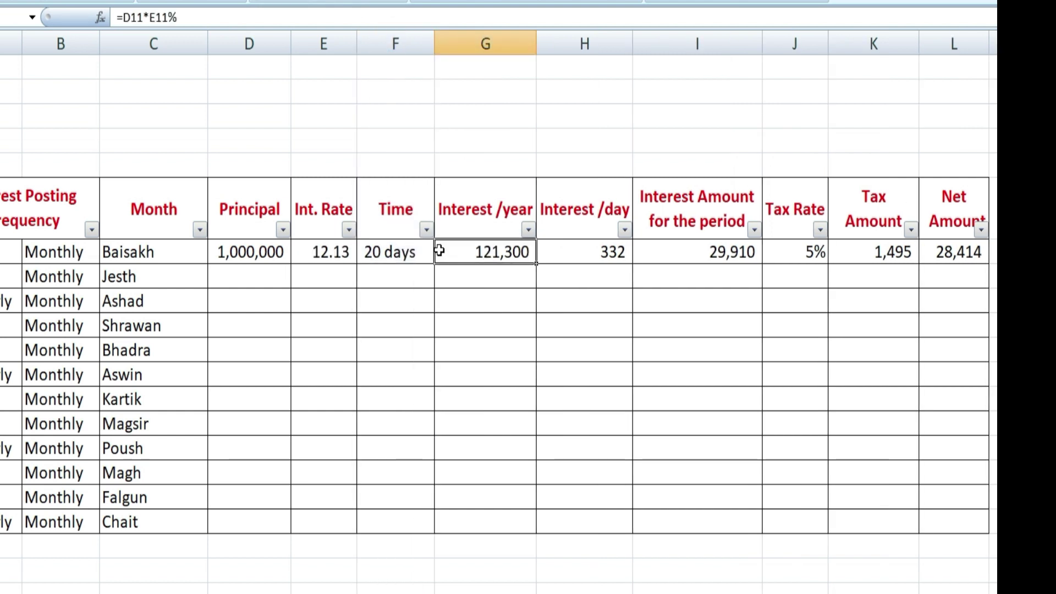
{"action": "type", "text": "="}
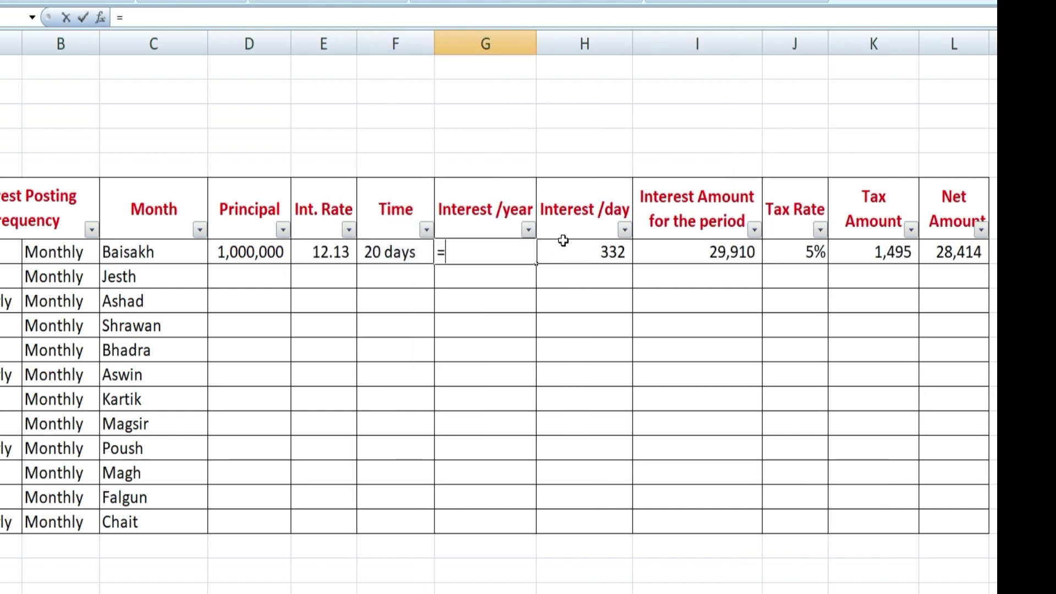
{"action": "key", "text": "Left"}
{"action": "key", "text": "Left"}
{"action": "key", "text": "Left"}
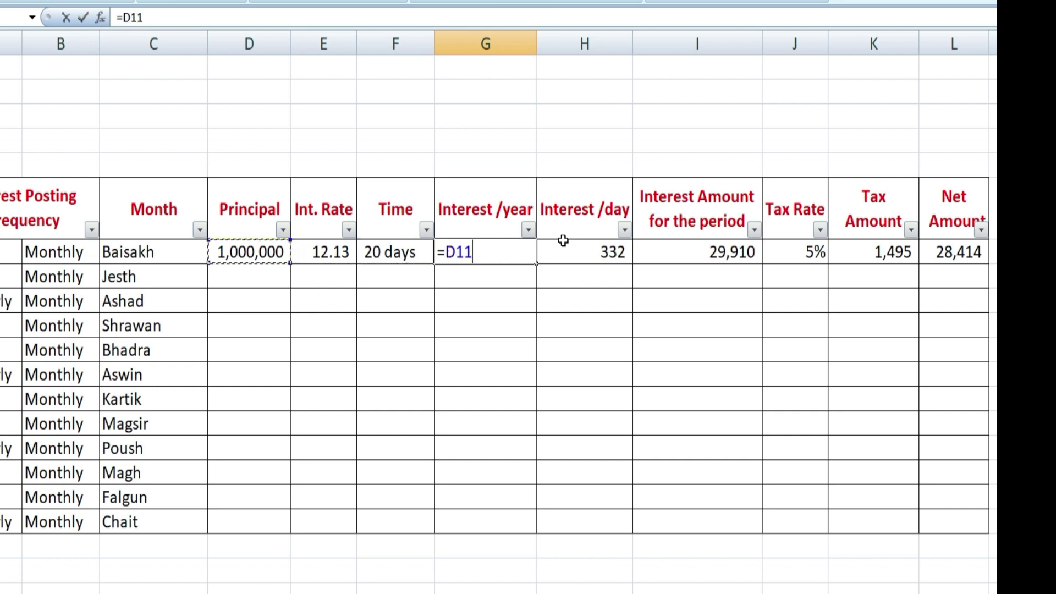
{"action": "type", "text": "*"}
{"action": "key", "text": "Left"}
{"action": "key", "text": "Left"}
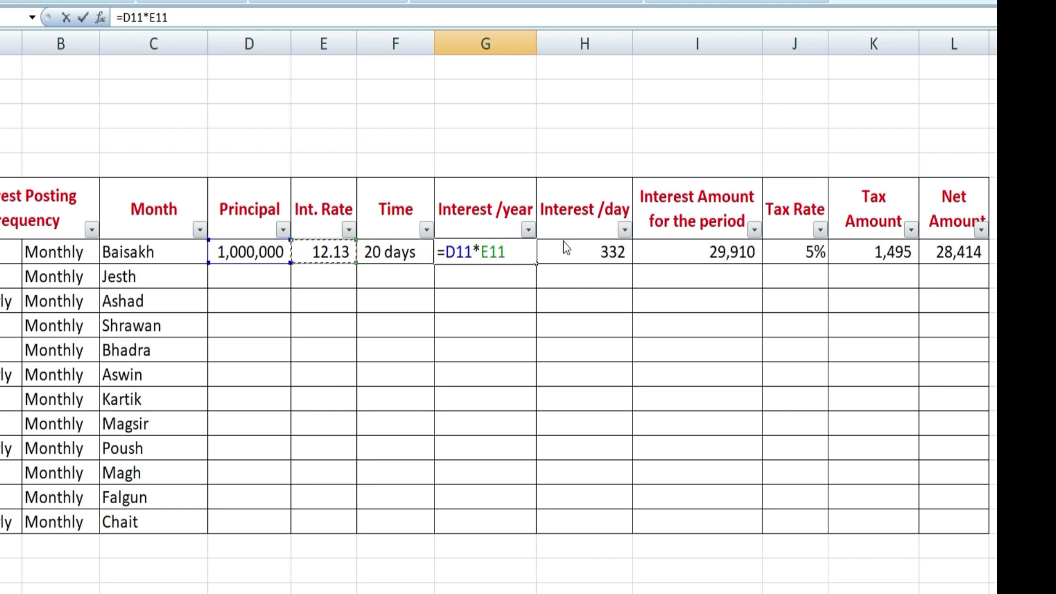
{"action": "type", "text": "%"}
{"action": "key", "text": "Return"}
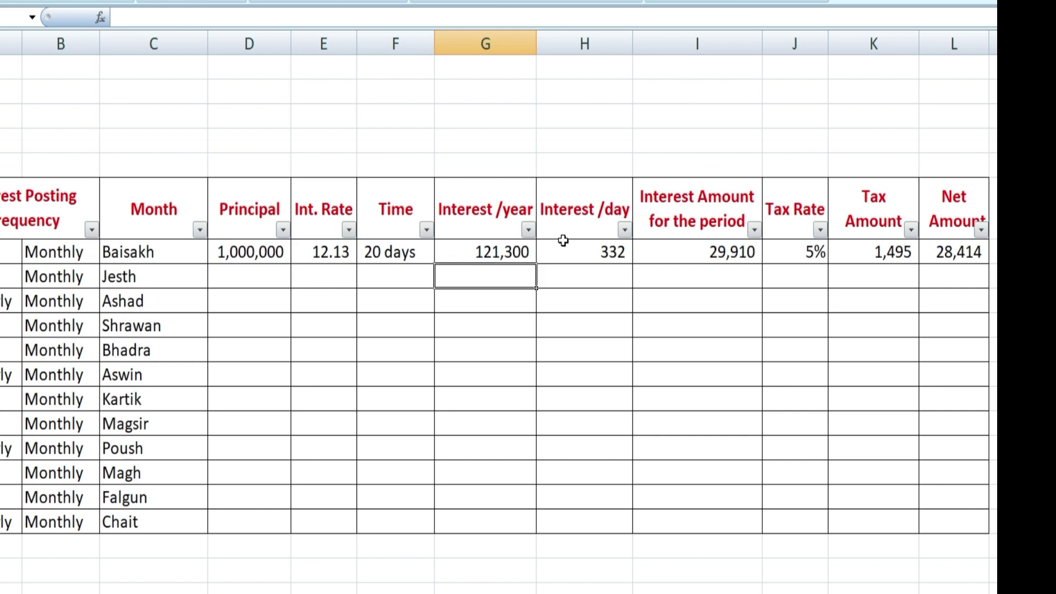
{"action": "left_click", "coordinate": [515, 254]}
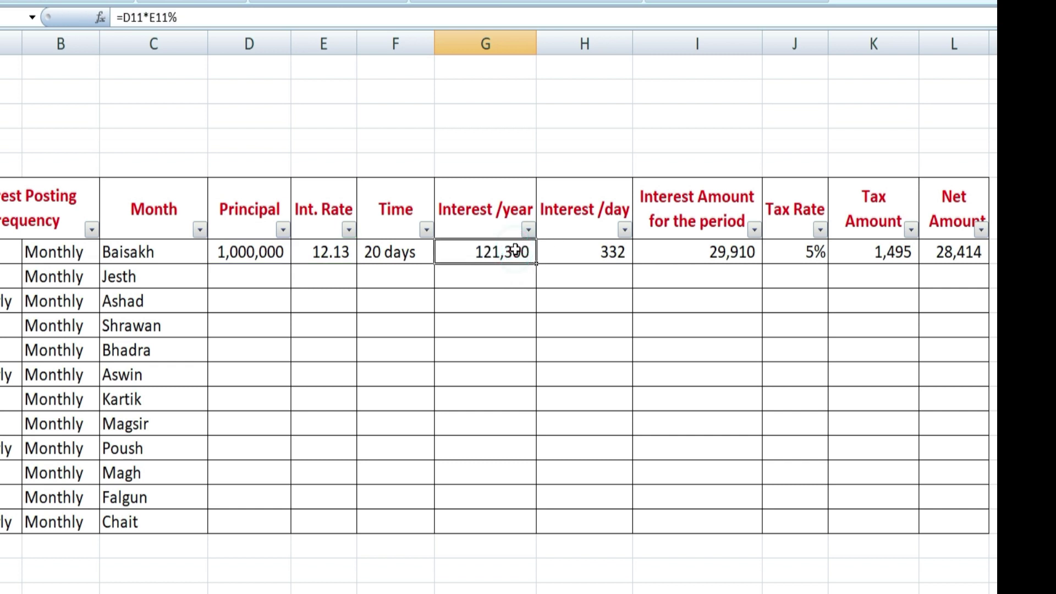
{"action": "left_click", "coordinate": [594, 251]}
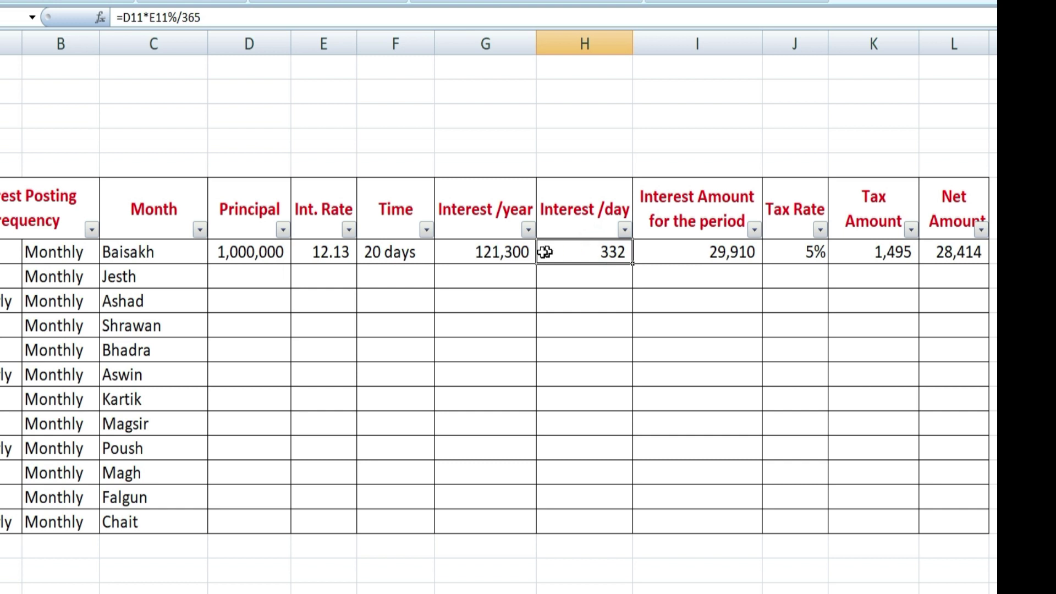
Review the Baisakh Interest /year and Interest /day formulas and change the Interest Amount for the period formula to =H11*20.
{"action": "left_click", "coordinate": [522, 251]}
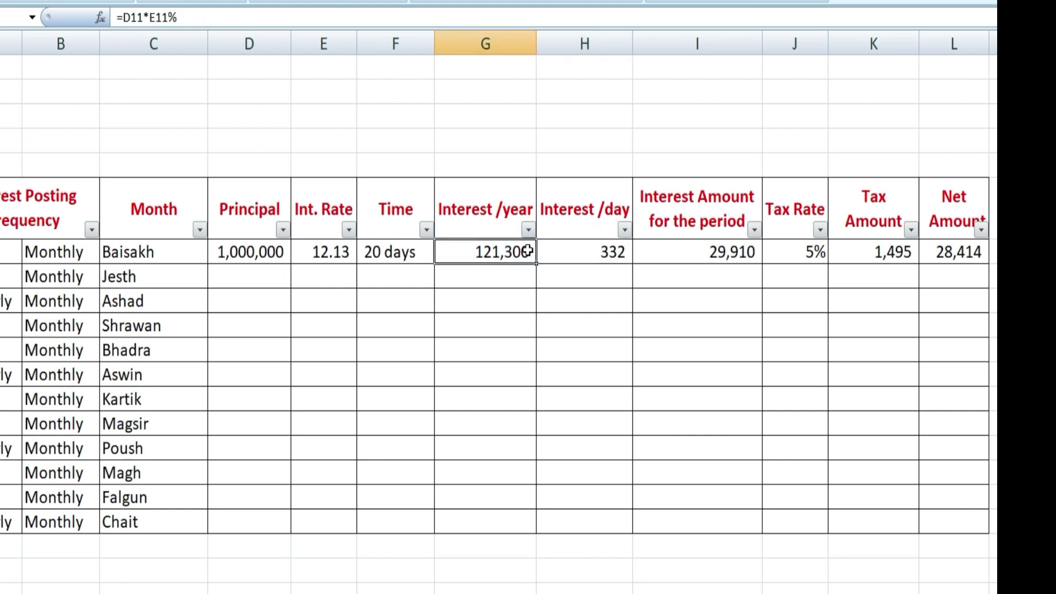
{"action": "left_click", "coordinate": [574, 252]}
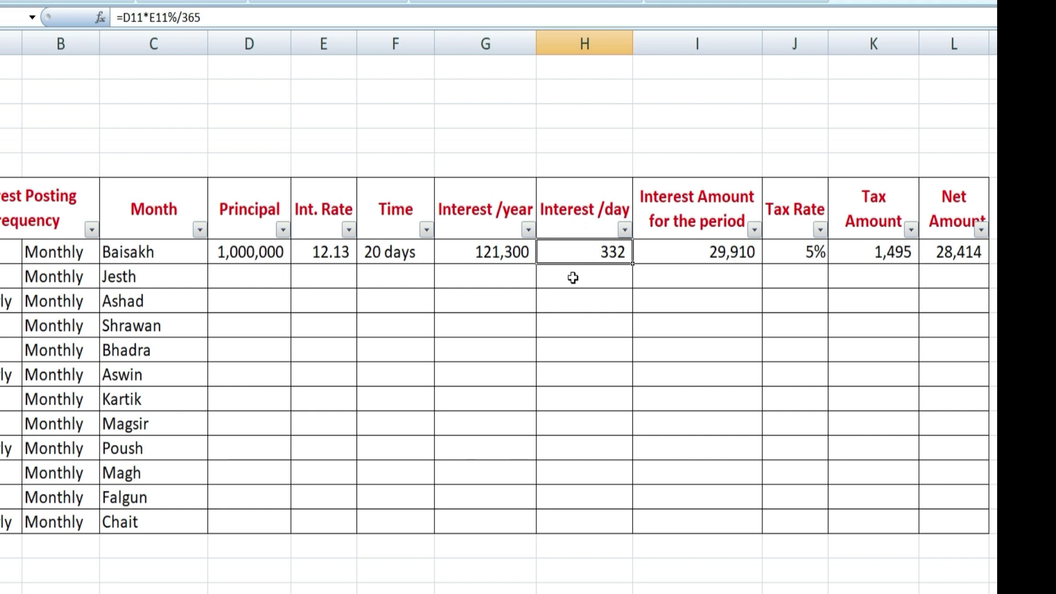
{"action": "left_click", "coordinate": [598, 252]}
{"action": "left_click", "coordinate": [682, 252]}
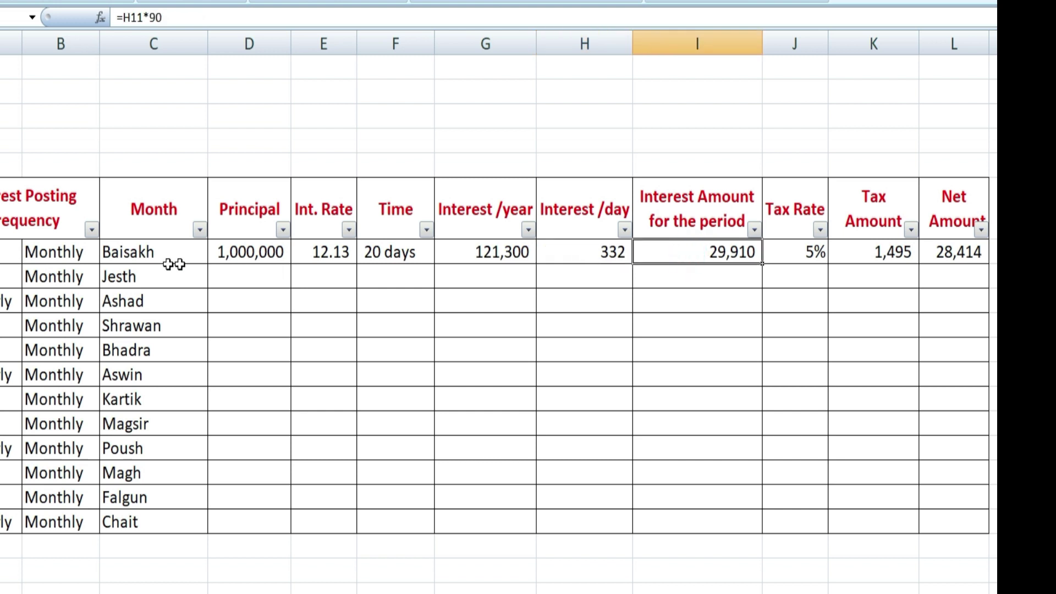
{"action": "left_click", "coordinate": [208, 19]}
{"action": "key", "text": "BackSpace"}
{"action": "key", "text": "BackSpace"}
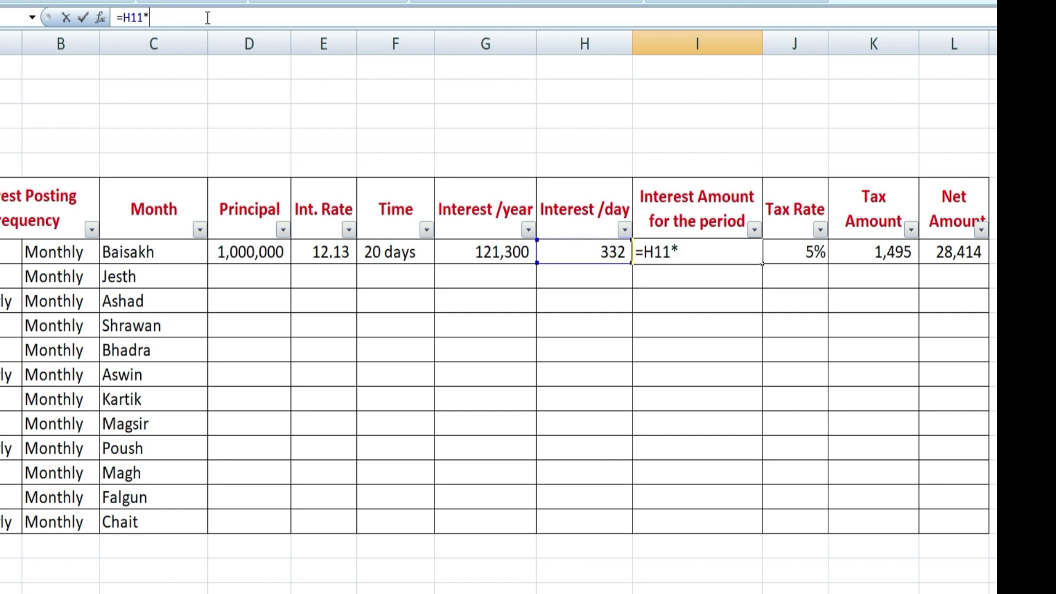
{"action": "type", "text": "20"}
{"action": "key", "text": "Return"}
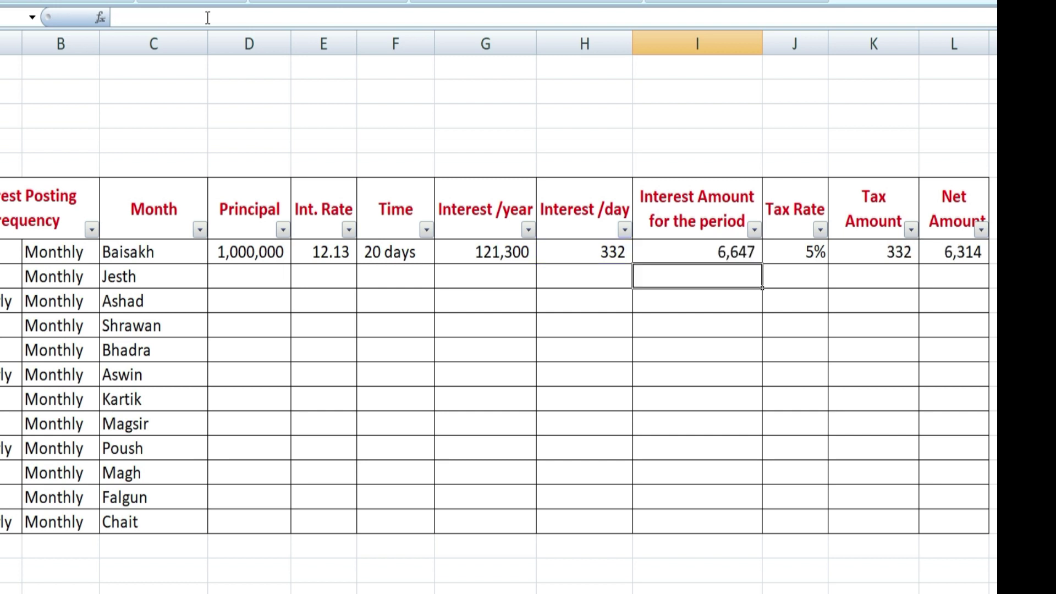
Examine the Interest Amount for the period, Tax Rate and Tax Amount formulas in the Baisakh row.
{"action": "key", "text": "Up"}
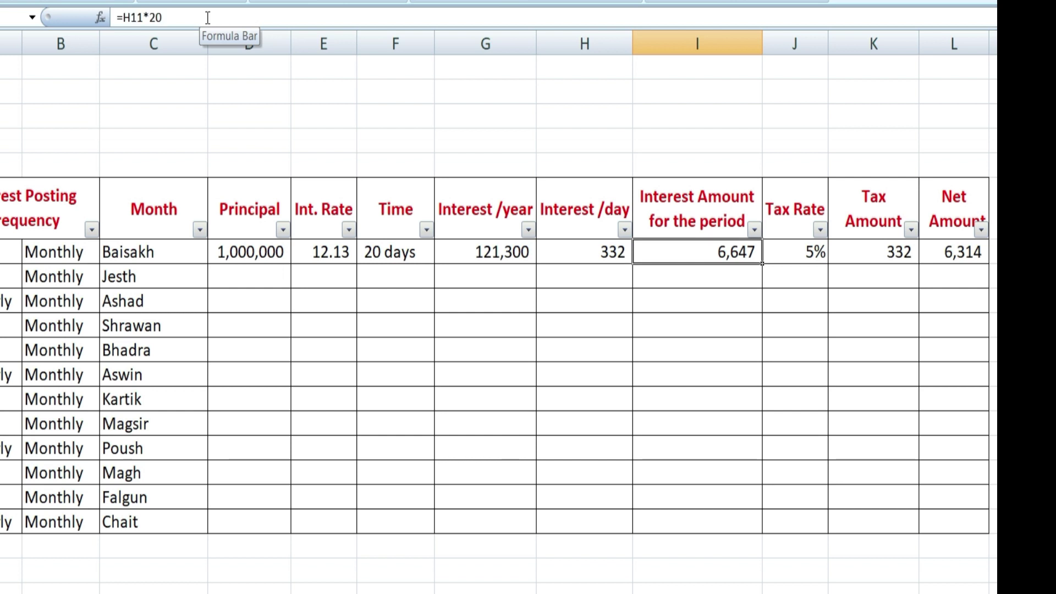
{"action": "key", "text": "Right"}
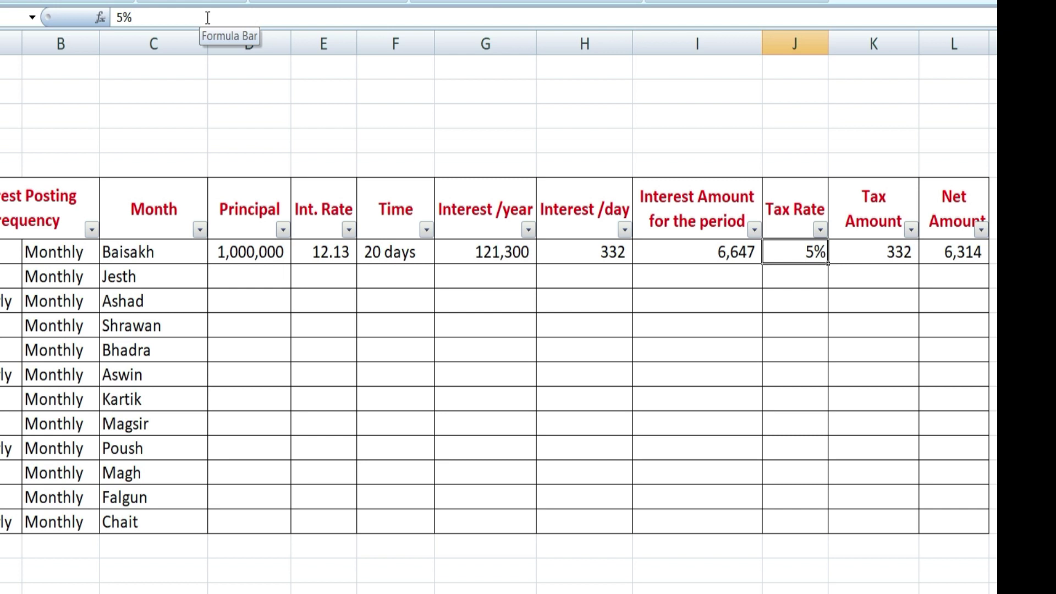
{"action": "key", "text": "Left"}
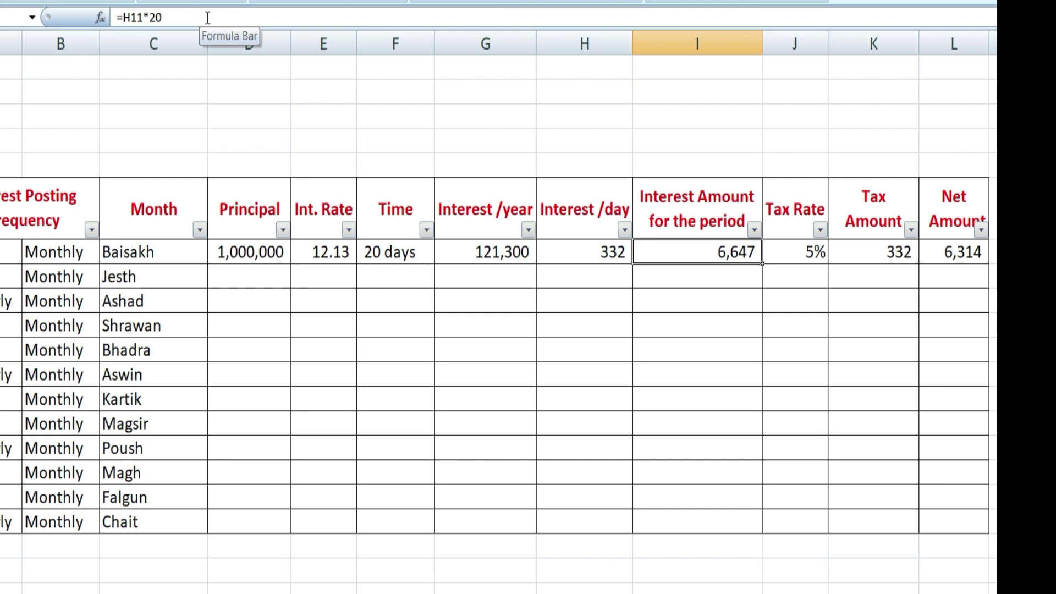
{"action": "key", "text": "Right"}
{"action": "key", "text": "Right"}
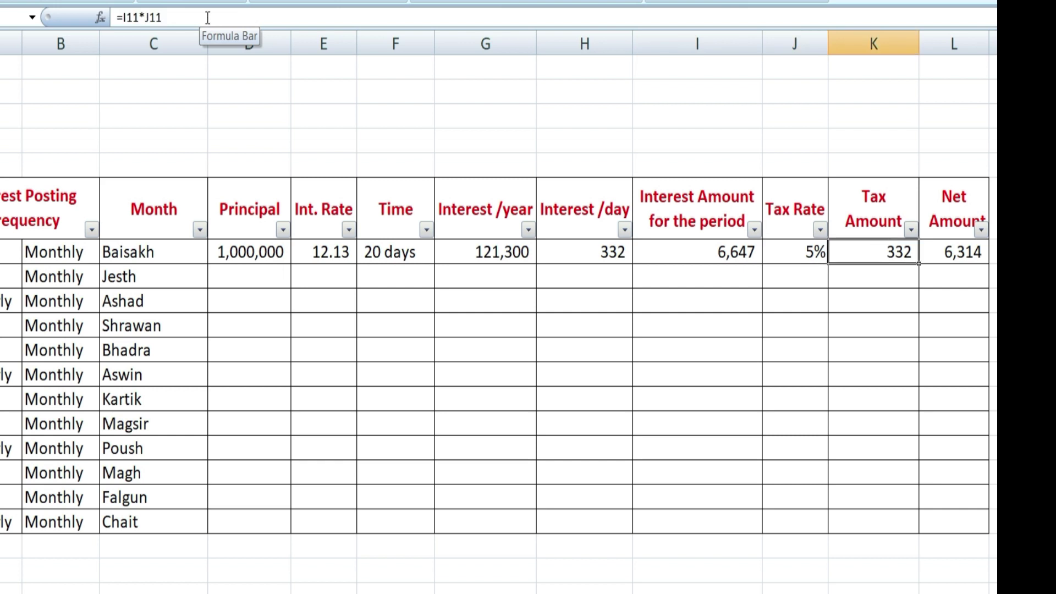
{"action": "key", "text": "Left"}
{"action": "key", "text": "Left"}
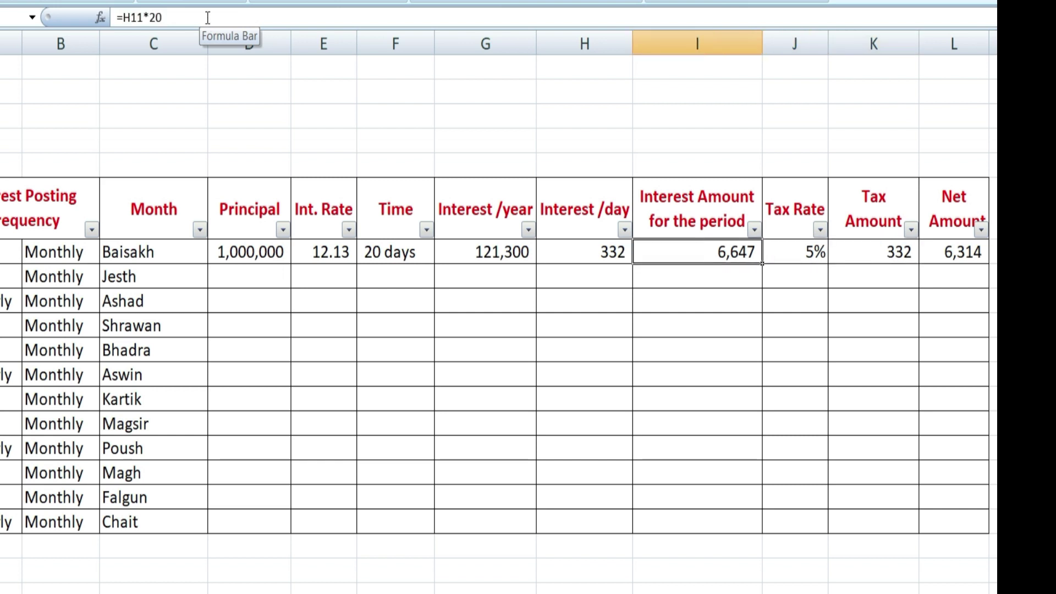
{"action": "key", "text": "Right"}
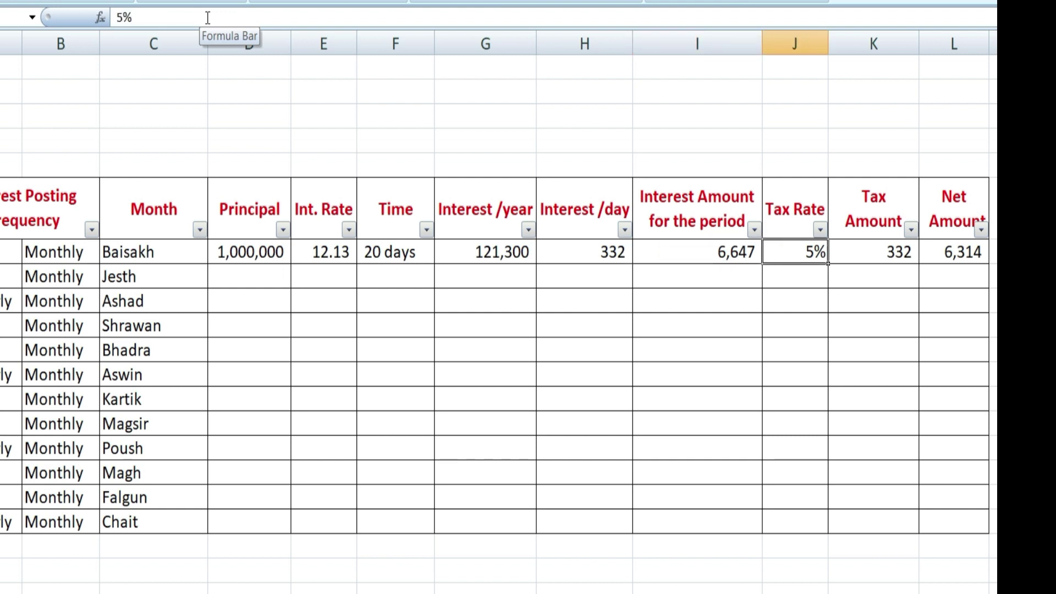
{"action": "key", "text": "Right"}
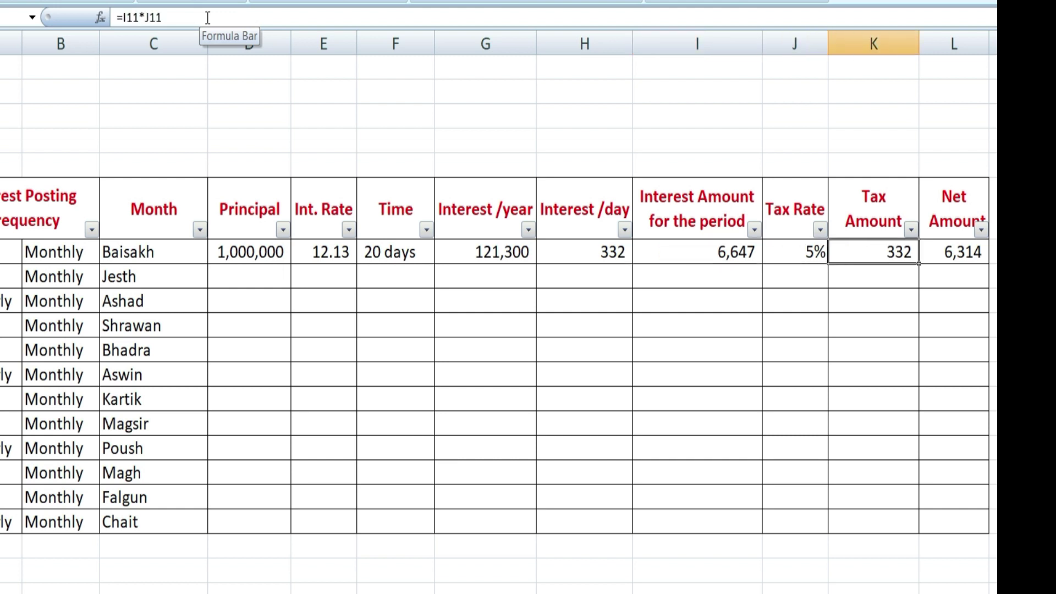
Re-enter the Baisakh Net Amount as the period's interest minus the tax amount, using the formula =I11-K11.
{"action": "key", "text": "Right"}
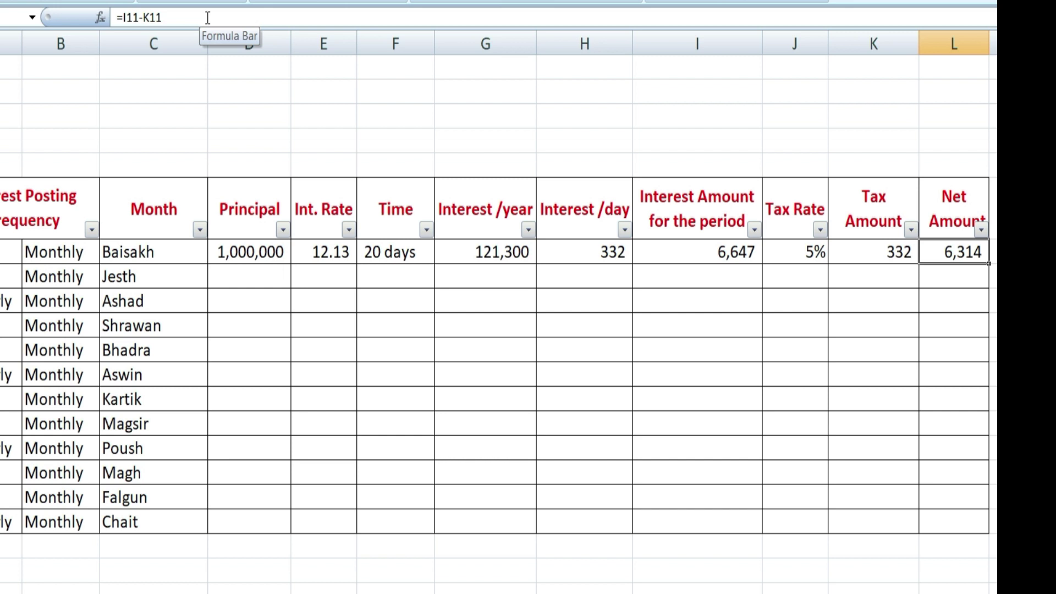
{"action": "type", "text": "="}
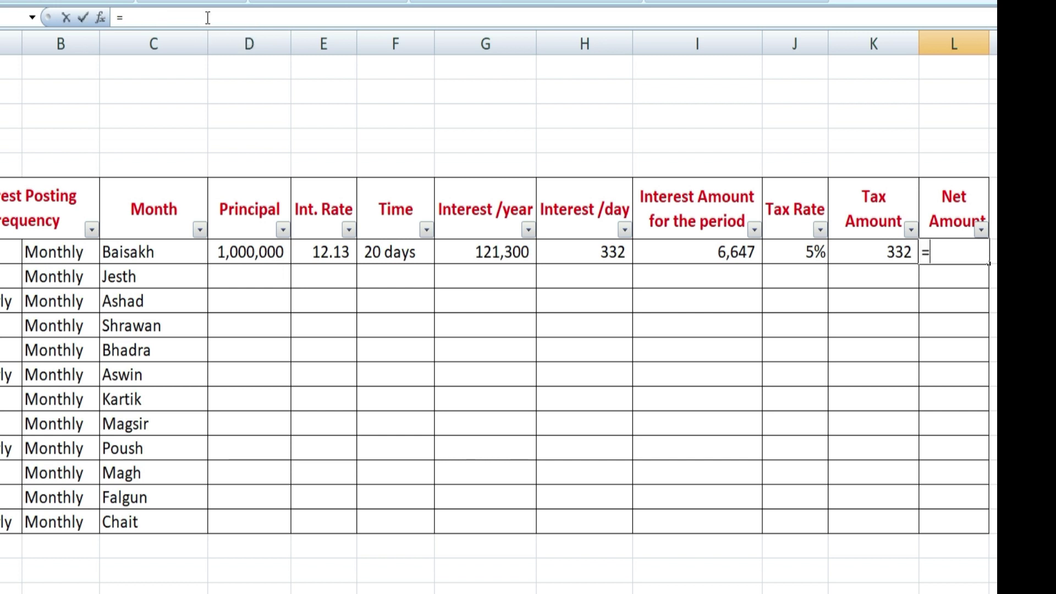
{"action": "key", "text": "Left"}
{"action": "key", "text": "Left"}
{"action": "key", "text": "Left"}
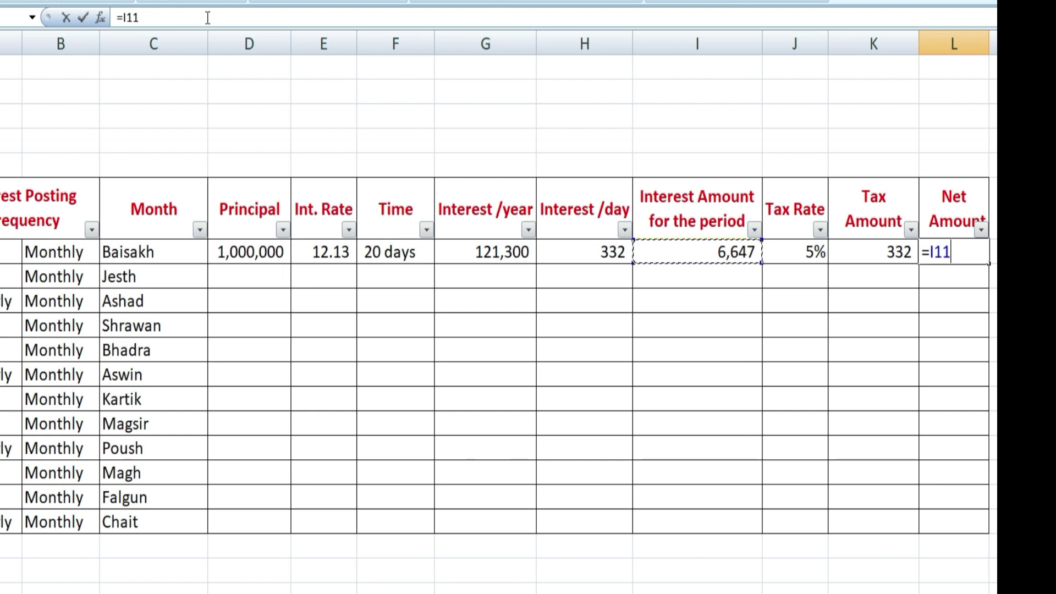
{"action": "type", "text": "-"}
{"action": "key", "text": "Left"}
{"action": "key", "text": "Return"}
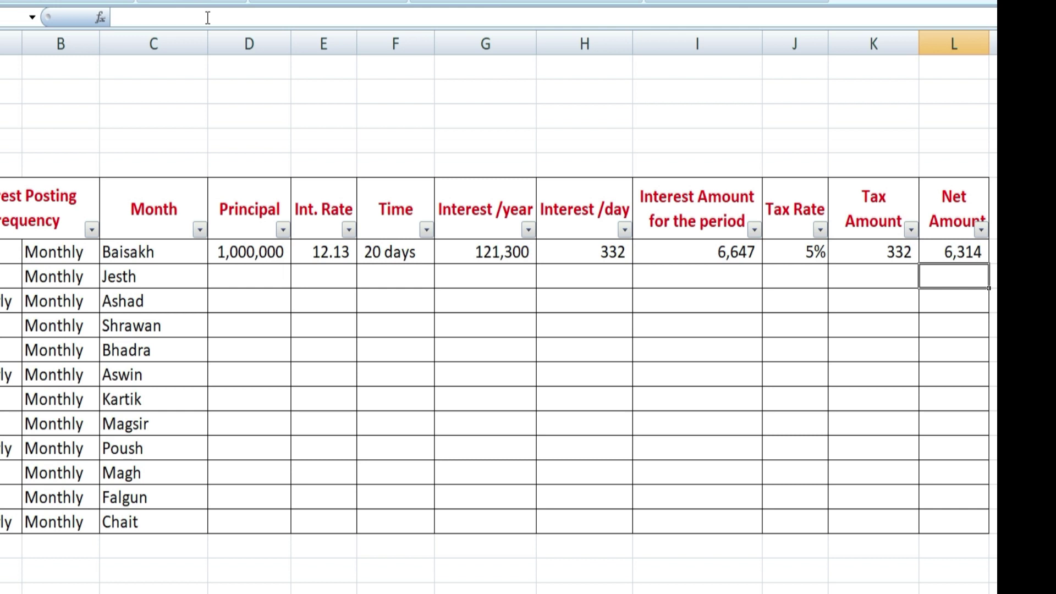
{"action": "left_click", "coordinate": [964, 247]}
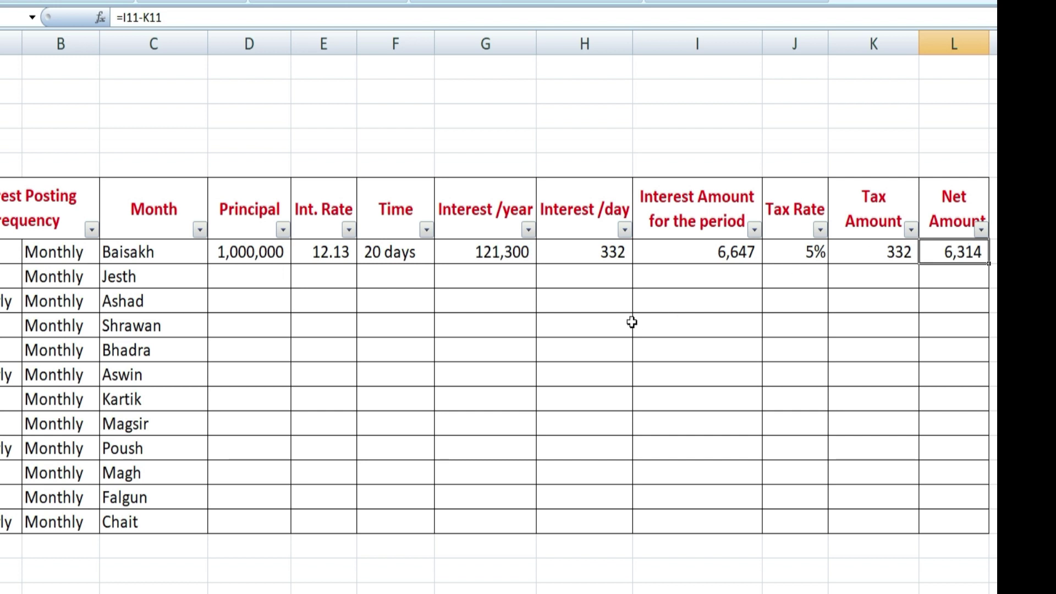
Fill the Principal of 1,000,000 and the Int. Rate of 12.13 down from the Baisakh row to the Jesth row.
{"action": "left_click", "coordinate": [250, 275]}
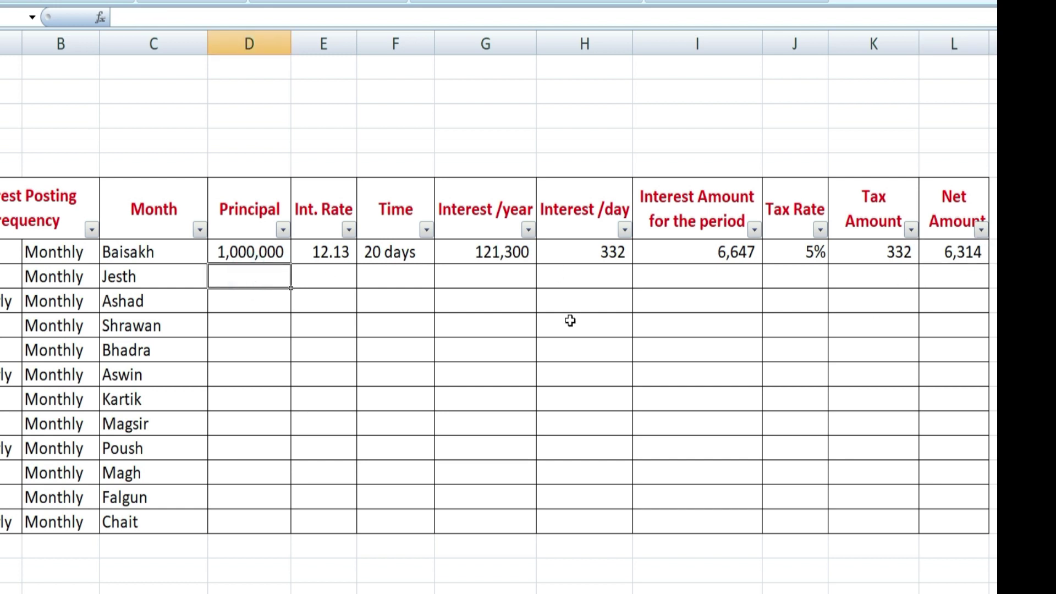
{"action": "left_click", "coordinate": [944, 254]}
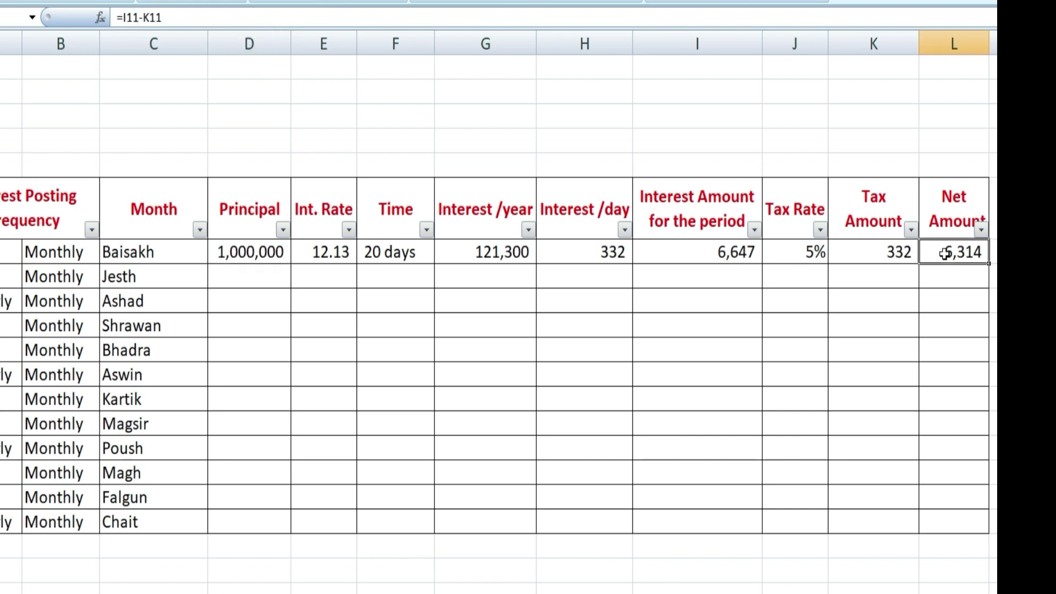
{"action": "left_click", "coordinate": [256, 273]}
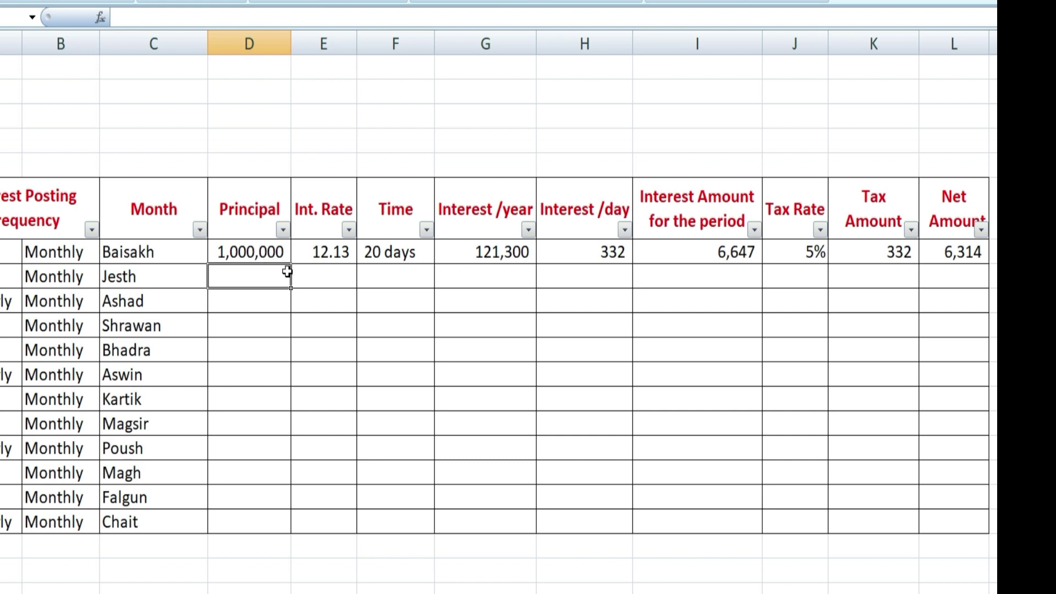
{"action": "key", "text": "ctrl+d"}
{"action": "key", "text": "Tab"}
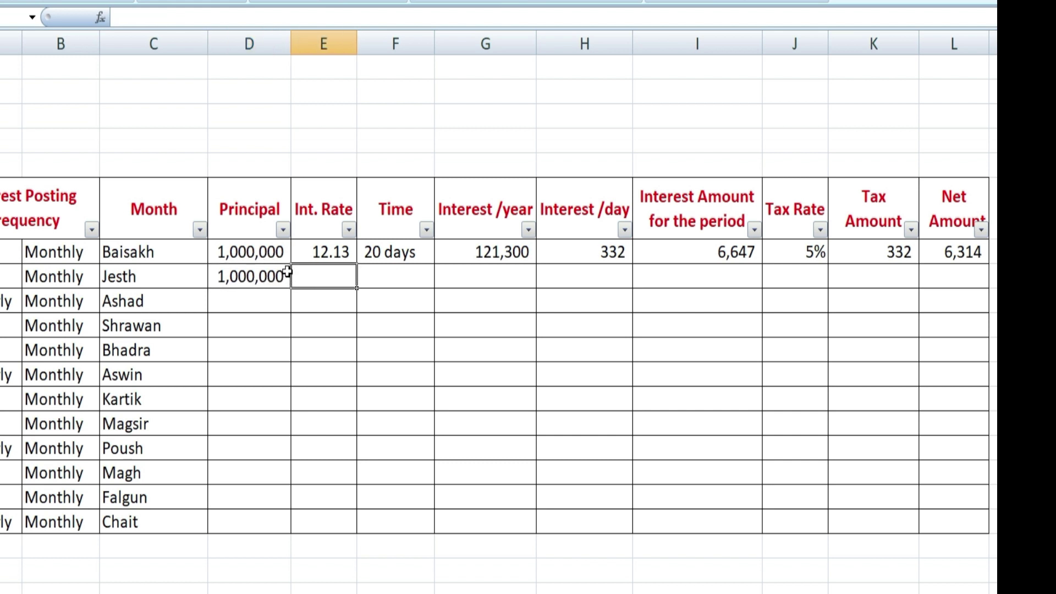
{"action": "key", "text": "ctrl+d"}
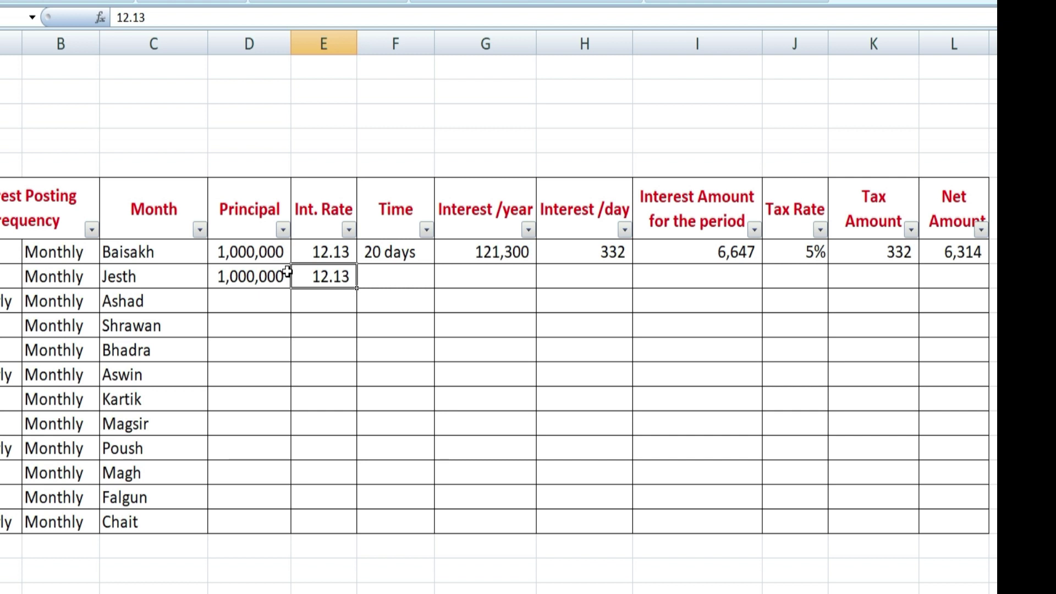
Set the Time for the Jesth row to 30 days.
{"action": "key", "text": "Tab"}
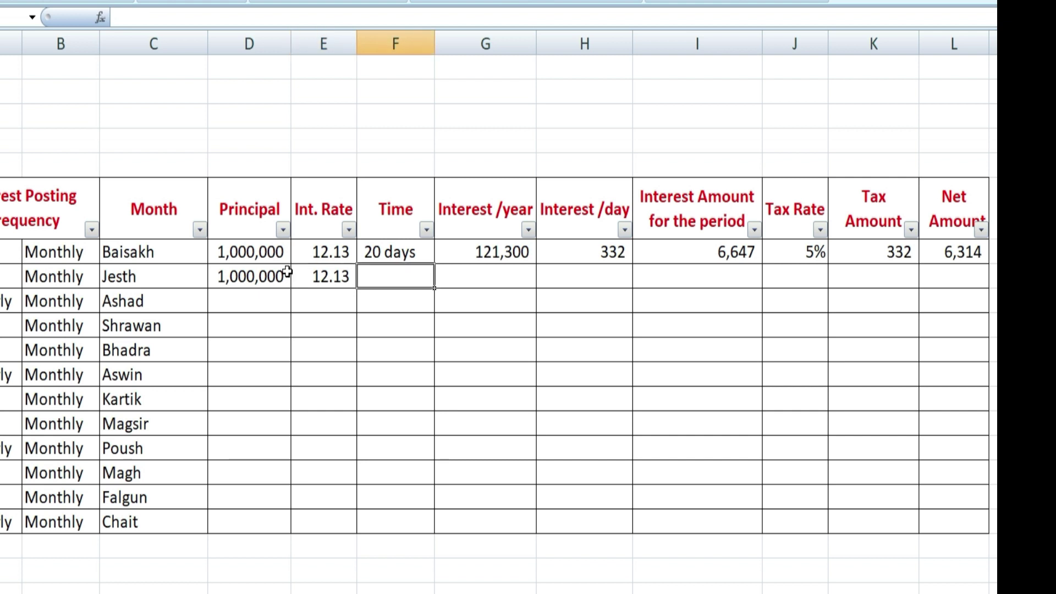
{"action": "type", "text": "30 days"}
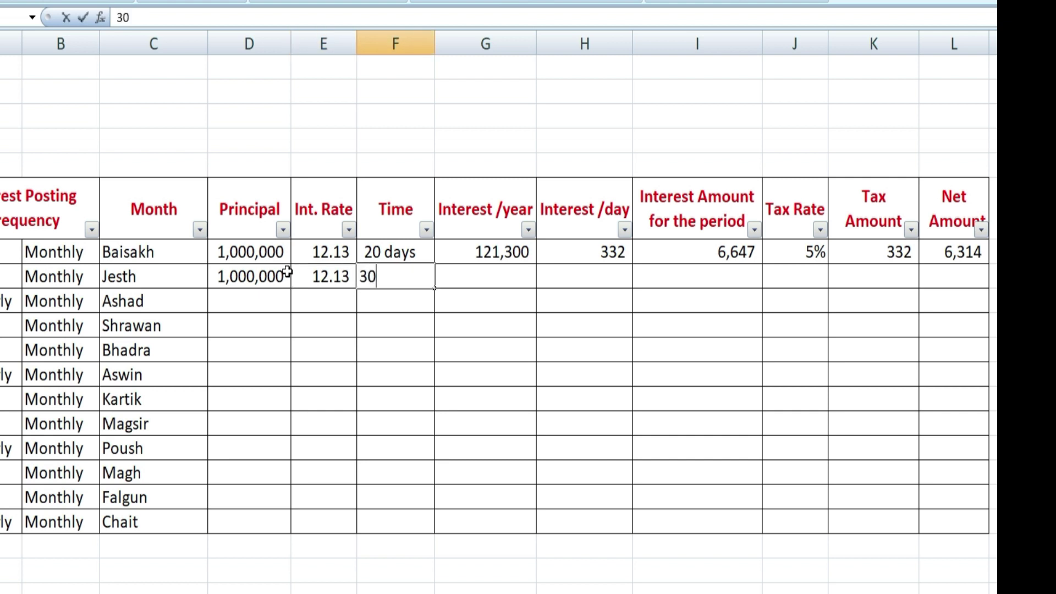
{"action": "key", "text": "Tab"}
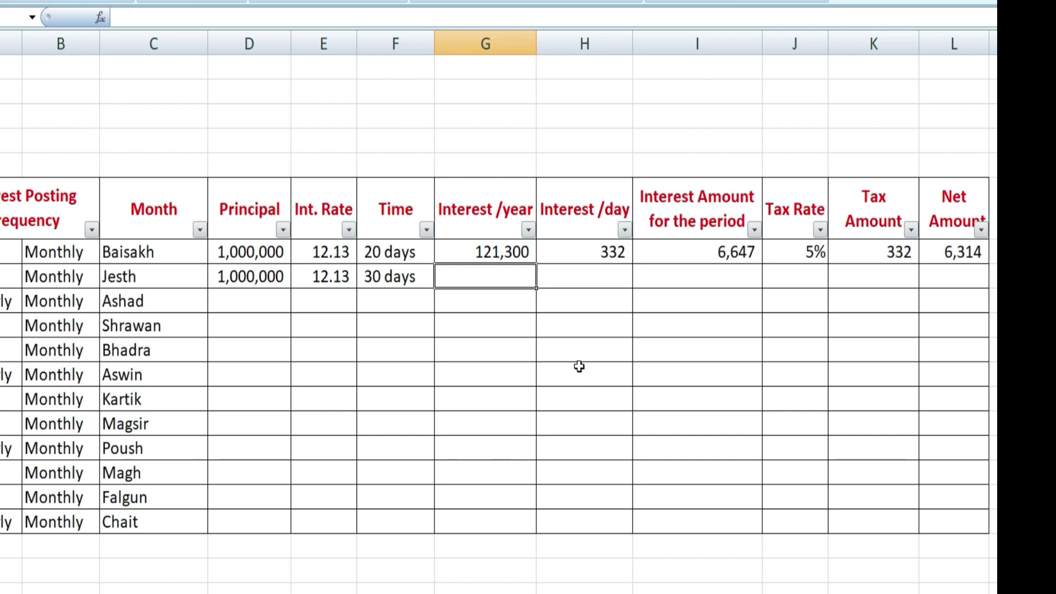
Fill the Interest /year and Interest /day formulas down from the Baisakh row to the Jesth row.
{"action": "key", "text": "ctrl+d"}
{"action": "left_click", "coordinate": [590, 269]}
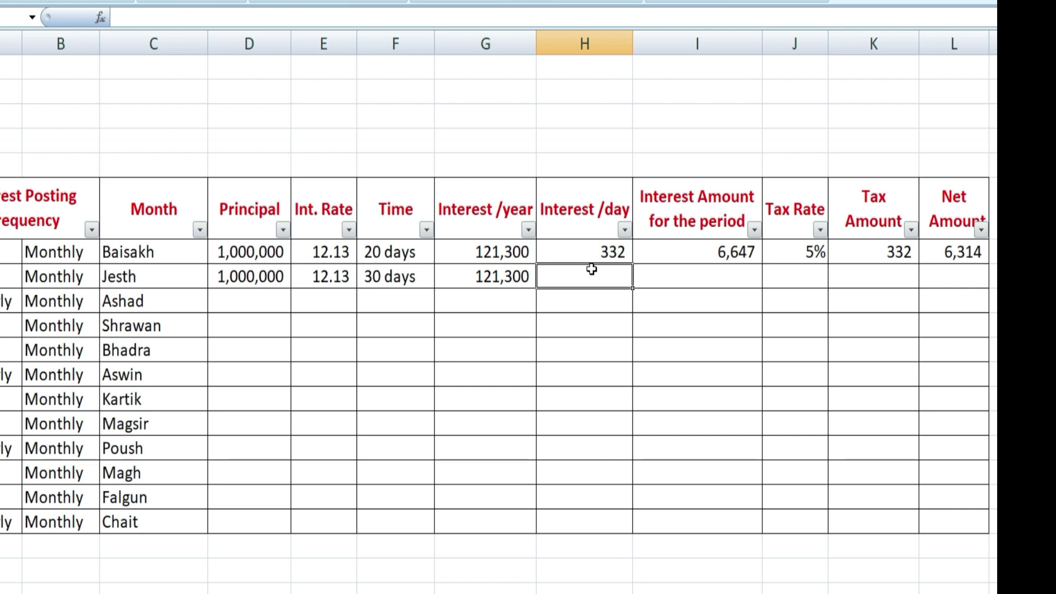
{"action": "key", "text": "ctrl+d"}
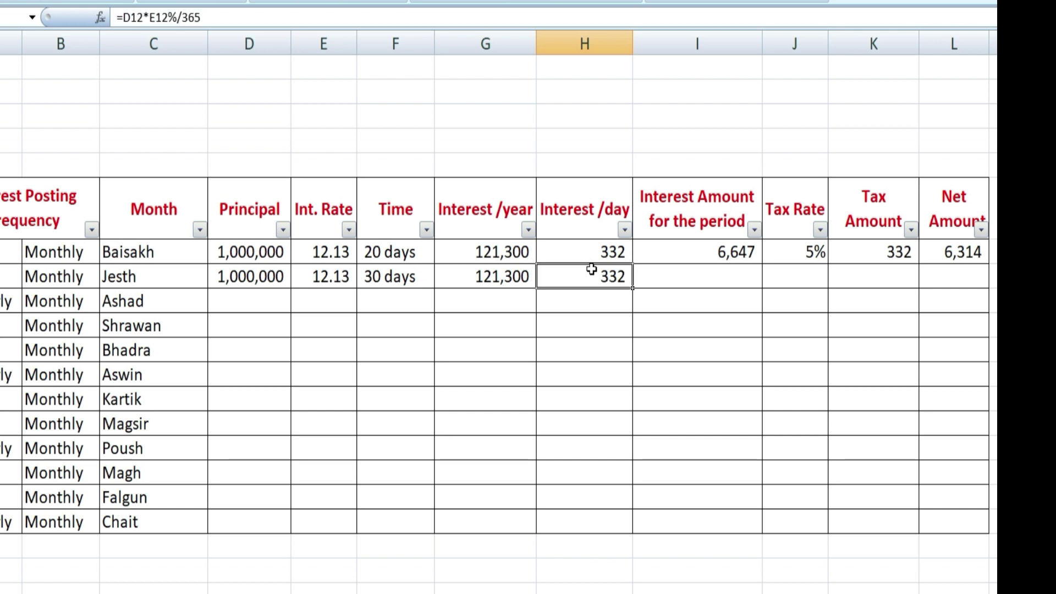
Enter the formula =H12*30 as the Interest Amount for the period in the Jesth row.
{"action": "key", "text": "Right"}
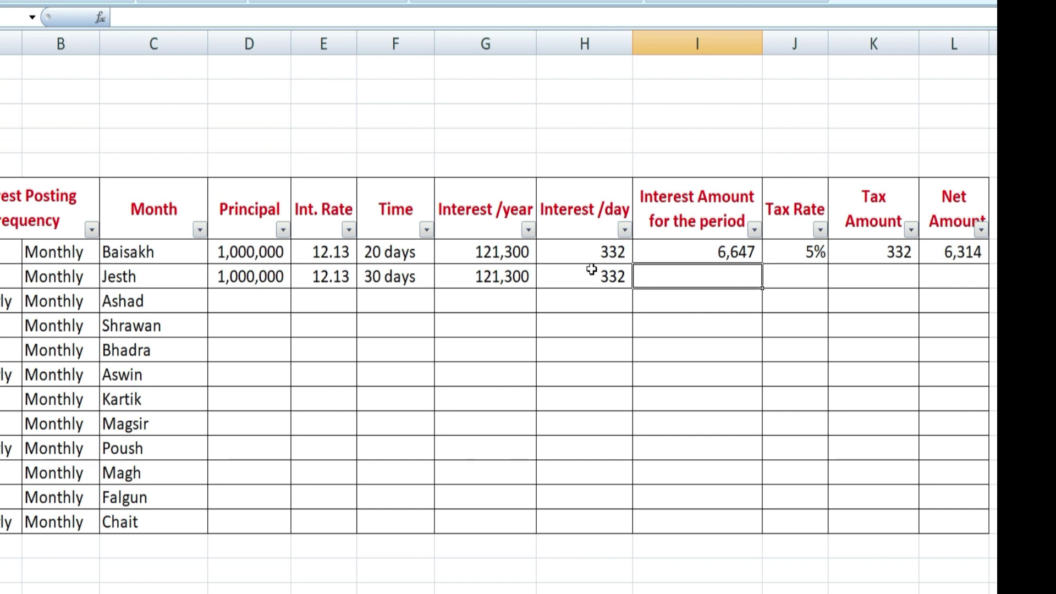
{"action": "type", "text": "="}
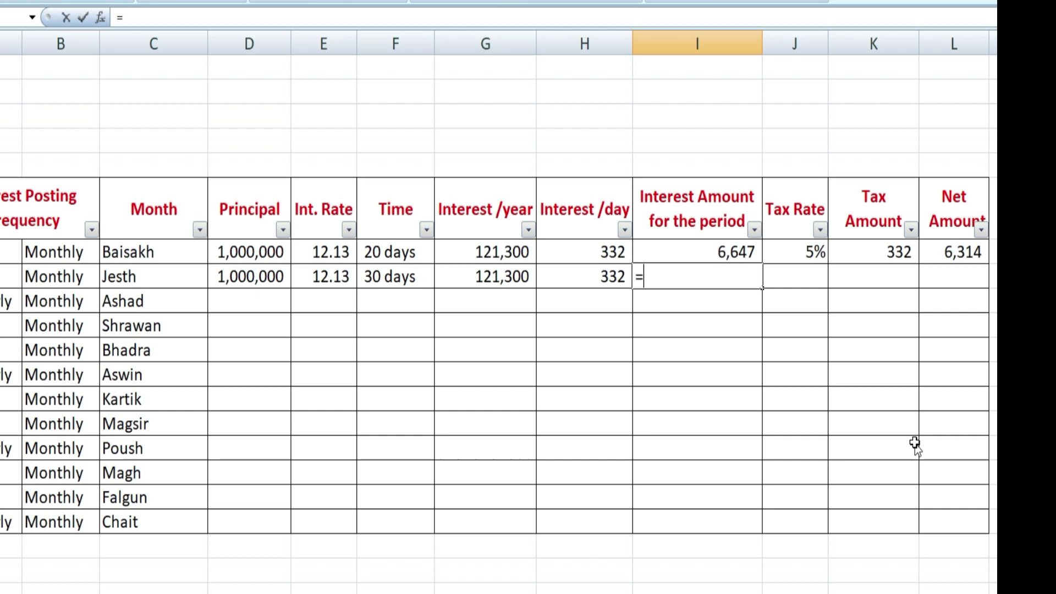
{"action": "key", "text": "Left"}
{"action": "type", "text": "*"}
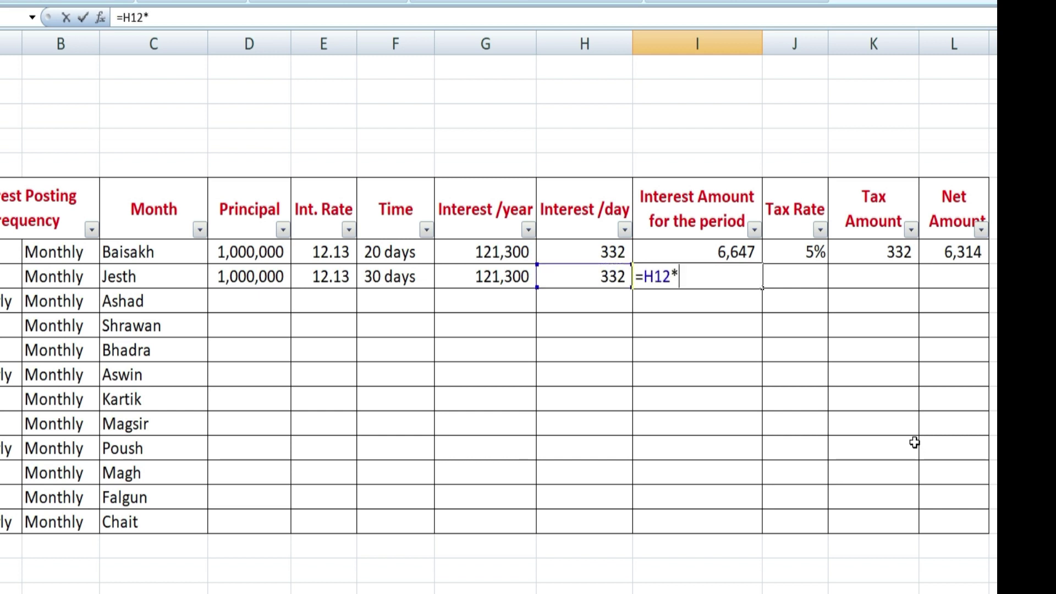
{"action": "type", "text": "30"}
{"action": "key", "text": "Return"}
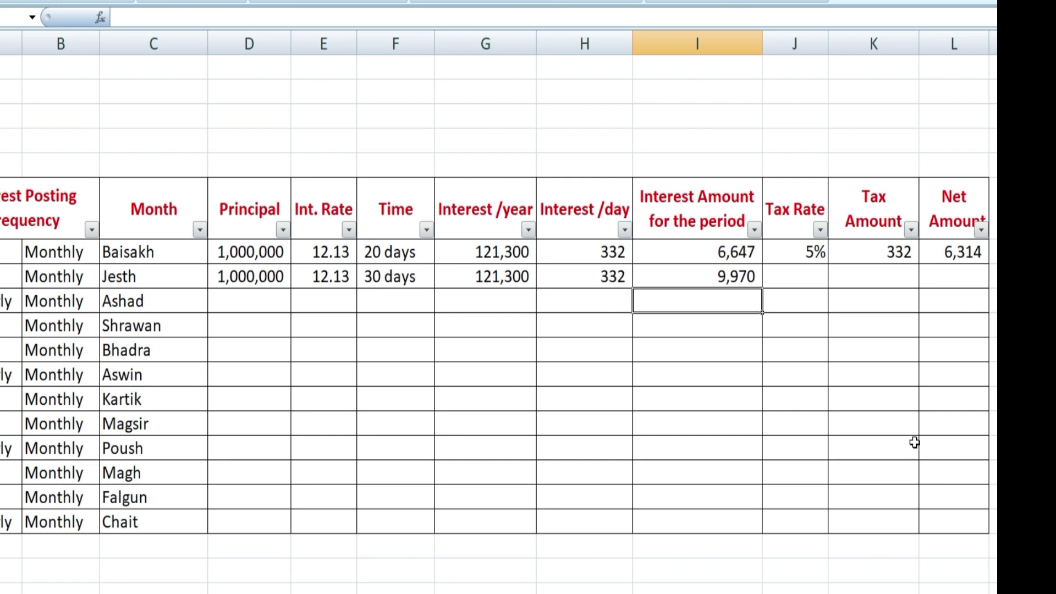
Fill the 5% Tax Rate and the Tax Amount formula down to the Jesth row and check the cells they use.
{"action": "key", "text": "Up"}
{"action": "key", "text": "Right"}
{"action": "key", "text": "ctrl+d"}
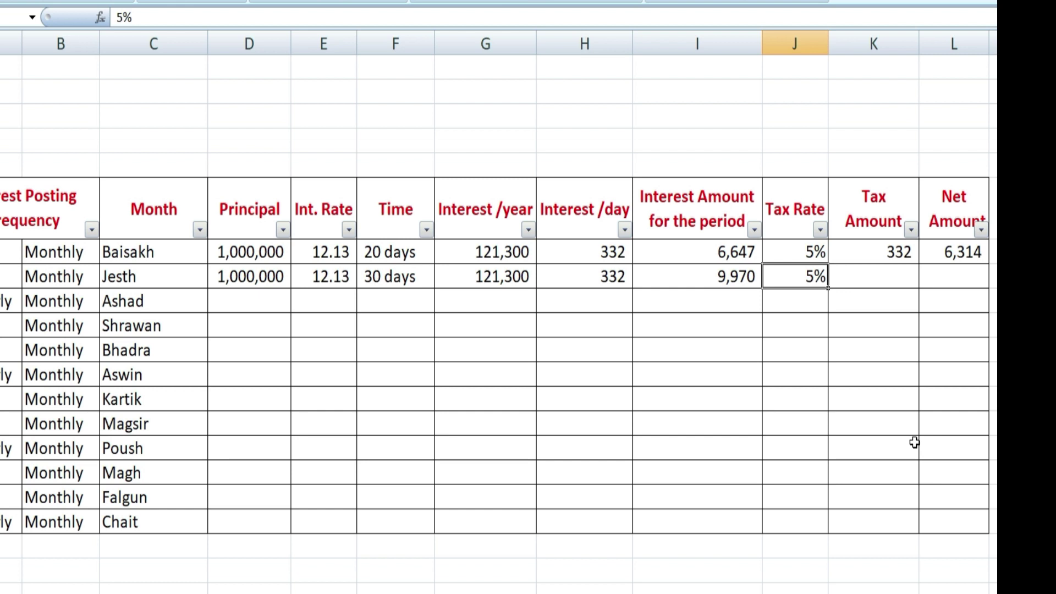
{"action": "key", "text": "Right"}
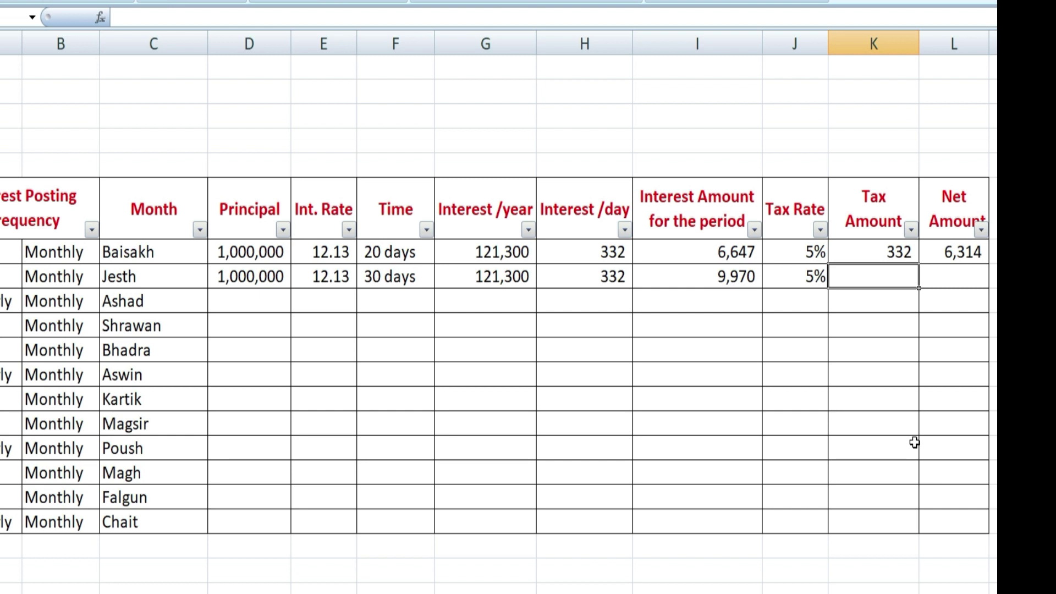
{"action": "key", "text": "ctrl+d"}
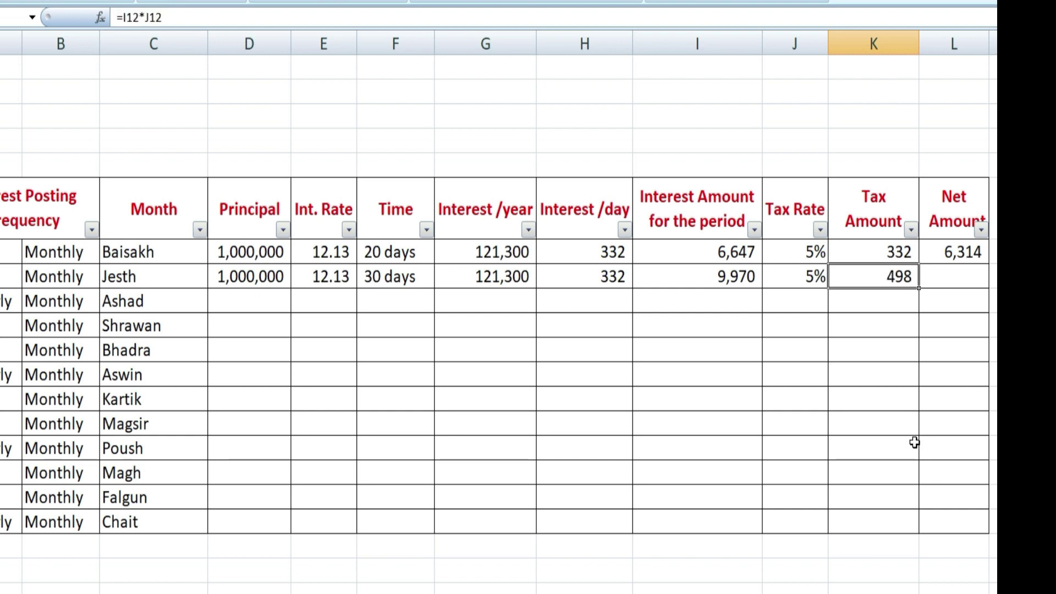
{"action": "key", "text": "Left"}
{"action": "key", "text": "Left"}
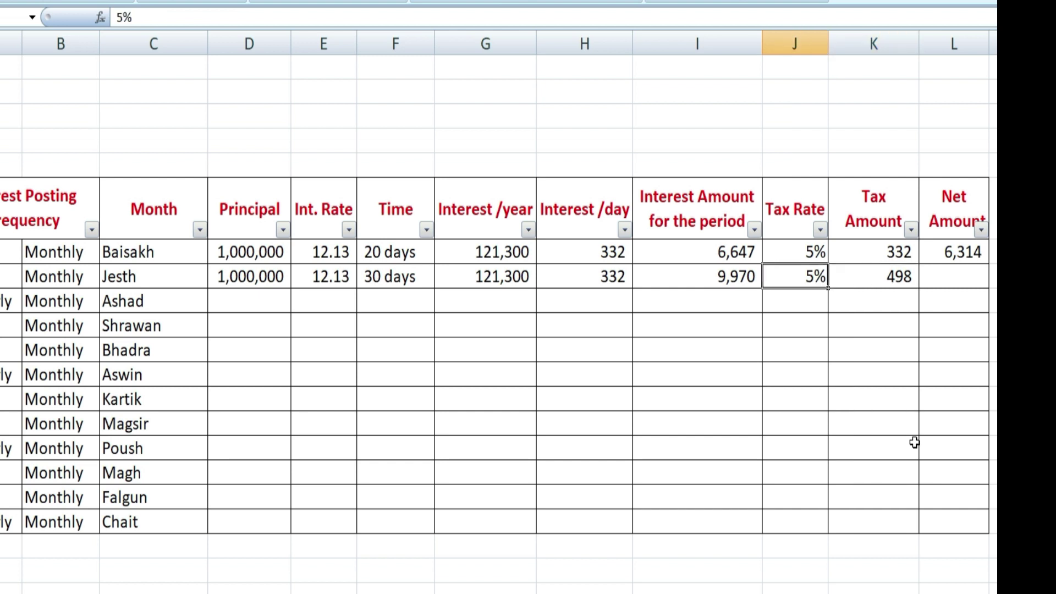
Fill the Net Amount formula down from the Baisakh row to the Jesth row.
{"action": "key", "text": "Right"}
{"action": "key", "text": "Right"}
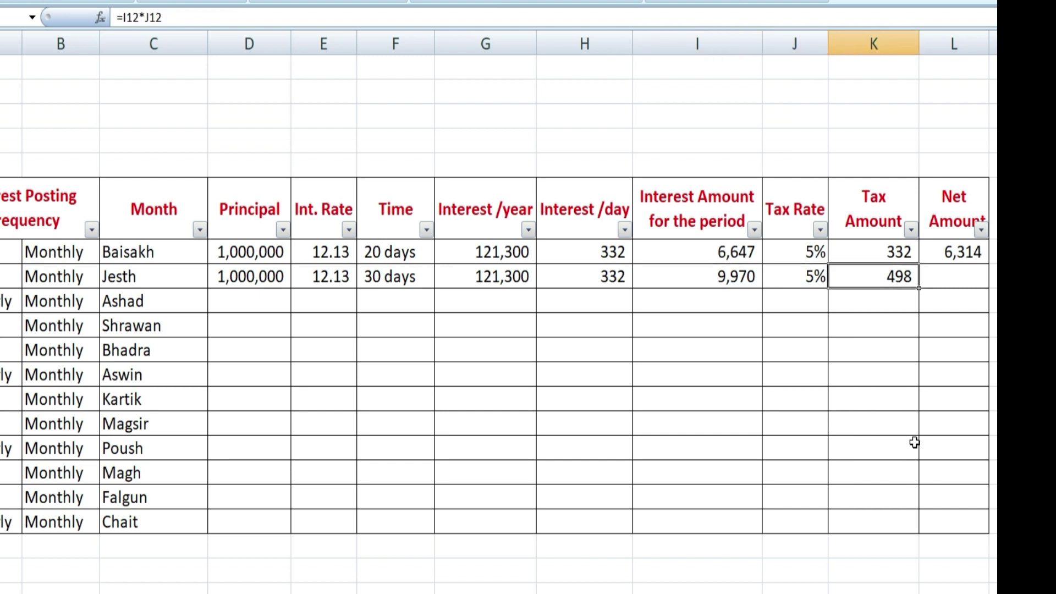
{"action": "key", "text": "Right"}
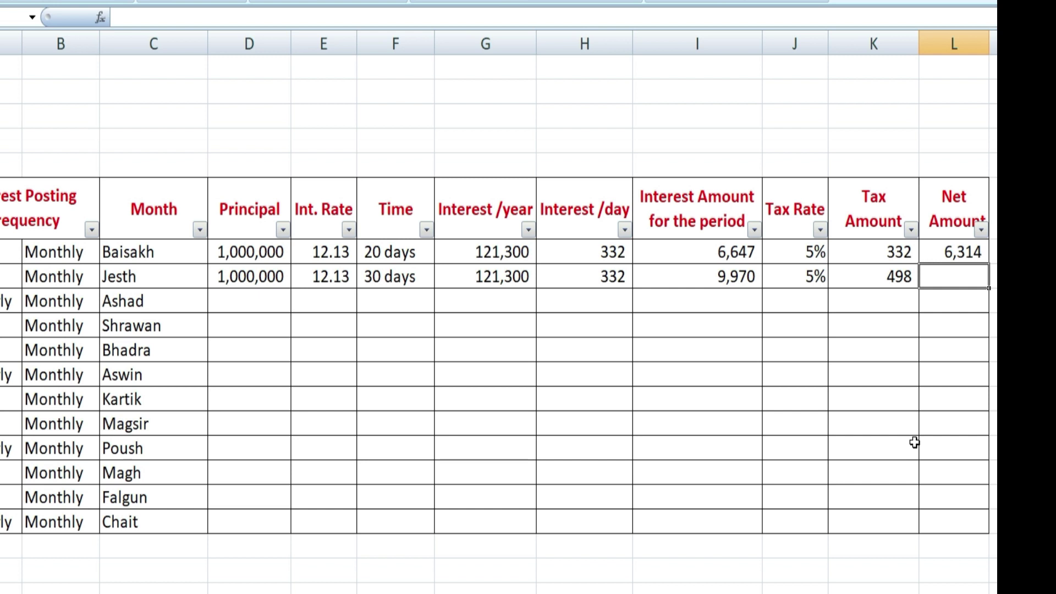
{"action": "key", "text": "ctrl+d"}
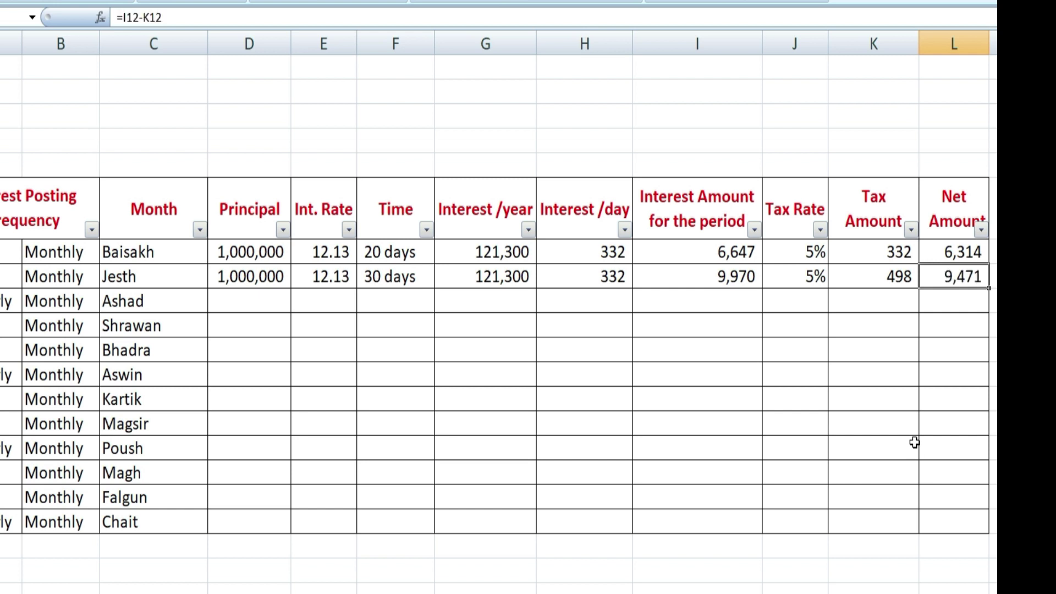
{"action": "key", "text": "Left"}
{"action": "key", "text": "Right"}
{"action": "key", "text": "Down"}
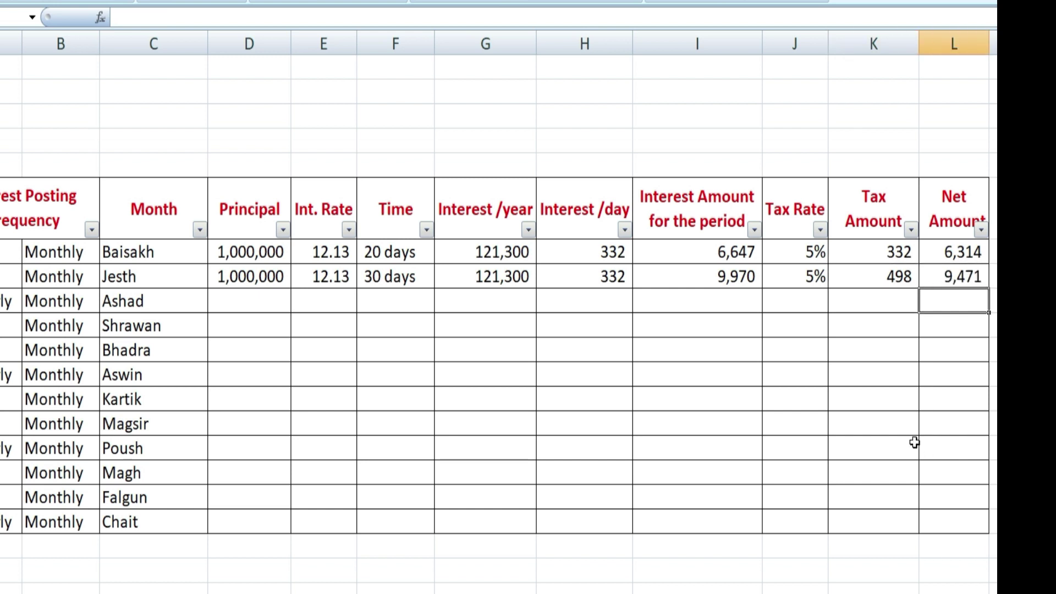
{"action": "key", "text": "Left"}
{"action": "key", "text": "Left"}
{"action": "key", "text": "Left"}
{"action": "key", "text": "Left"}
{"action": "key", "text": "Left"}
{"action": "key", "text": "Left"}
{"action": "key", "text": "Left"}
{"action": "key", "text": "Left"}
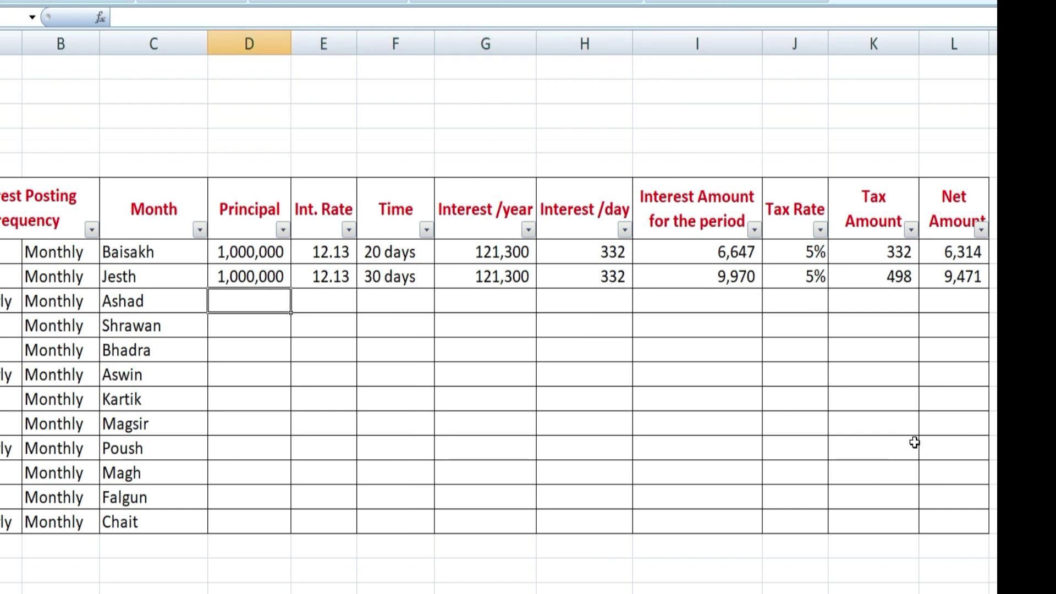
{"action": "key", "text": "Right"}
{"action": "key", "text": "Right"}
{"action": "key", "text": "Right"}
{"action": "key", "text": "Right"}
{"action": "key", "text": "Right"}
{"action": "key", "text": "Right"}
{"action": "key", "text": "Right"}
{"action": "key", "text": "Right"}
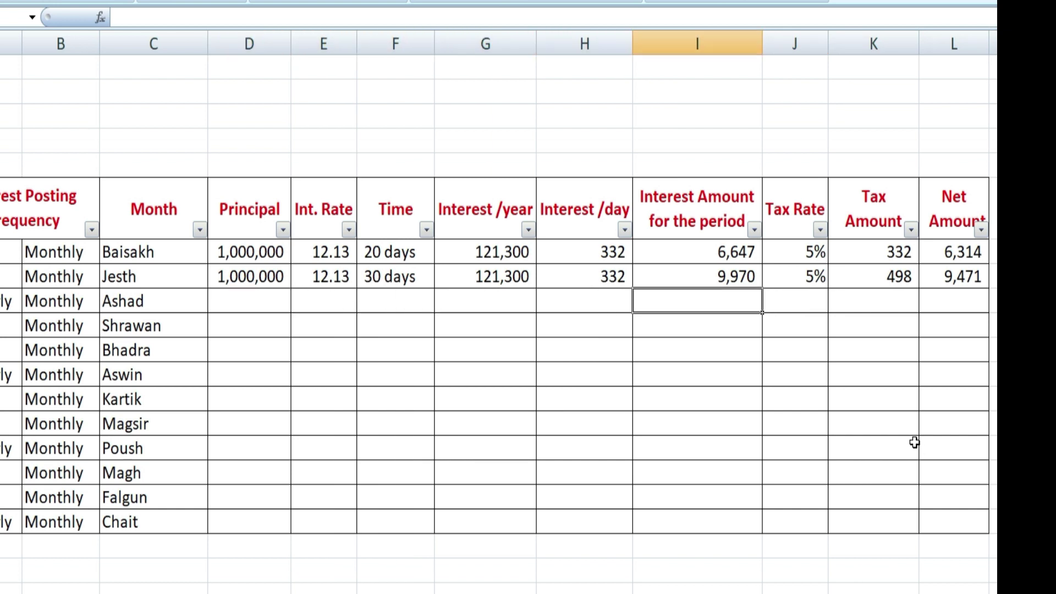
{"action": "key", "text": "Down"}
{"action": "key", "text": "Down"}
{"action": "key", "text": "Down"}
{"action": "key", "text": "Down"}
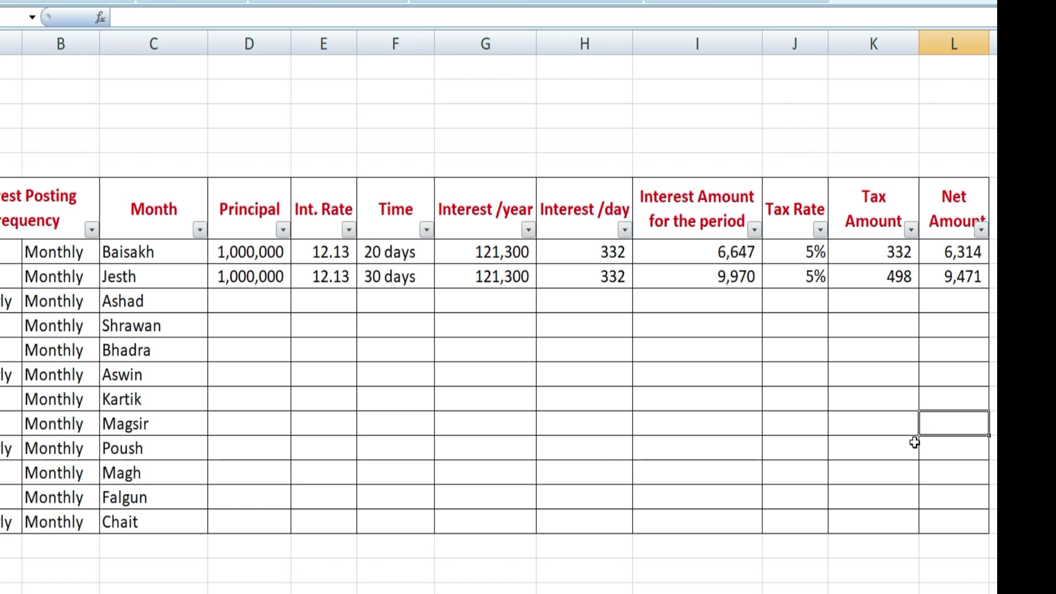
Fill the Jesth row's cells from Principal through Net Amount down to the Chait row.
{"action": "left_click", "coordinate": [272, 277]}
{"action": "left_click_drag", "start_coordinate": [272, 278], "coordinate": [934, 529]}
Total the Interest Amount and Tax Amount columns below the Chait row, and widen the Net Amount column.
{"action": "left_click", "coordinate": [907, 542]}
{"action": "scroll", "coordinate": [907, 542], "scroll_direction": "down", "scroll_amount": 1}
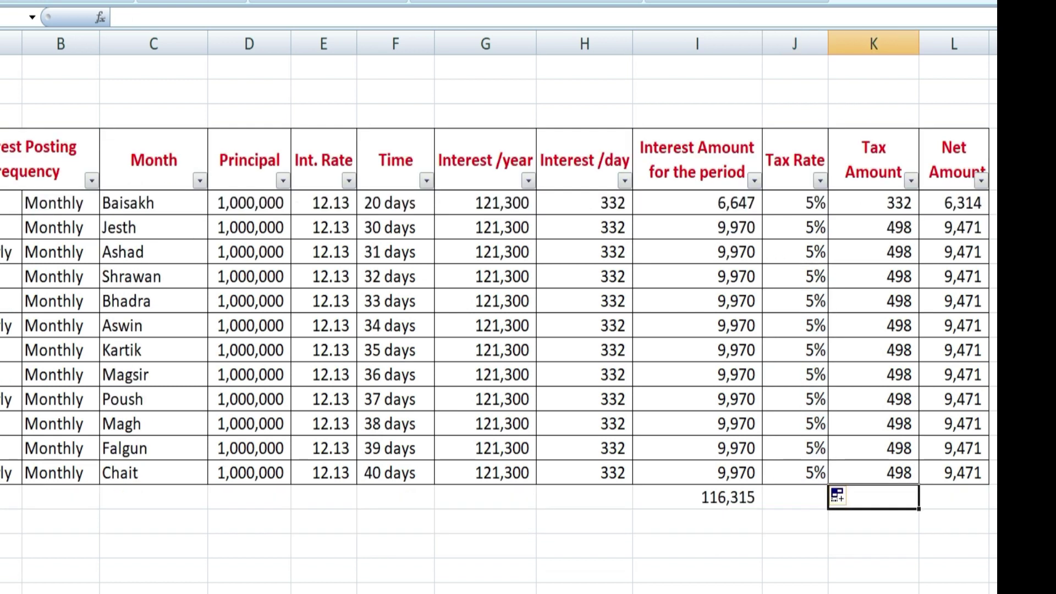
{"action": "key", "text": "alt+equal"}
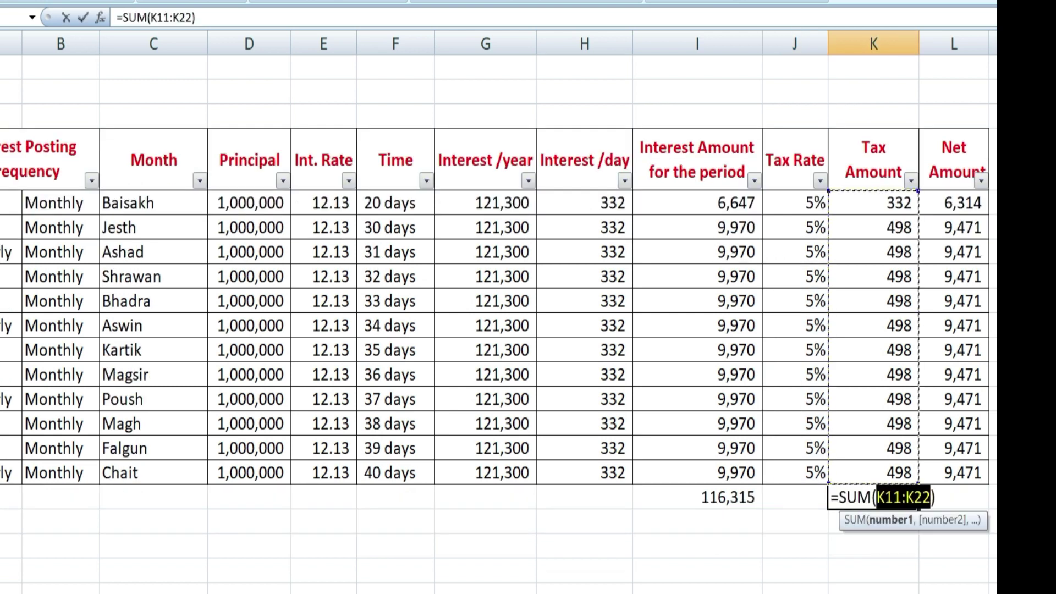
{"action": "key", "text": "Return"}
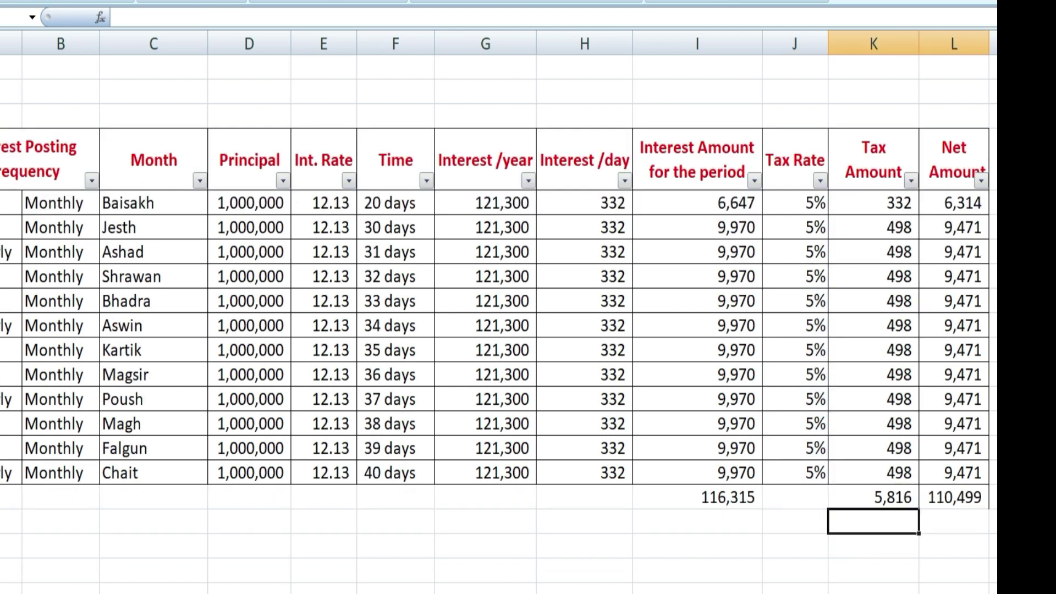
{"action": "left_click", "coordinate": [971, 496]}
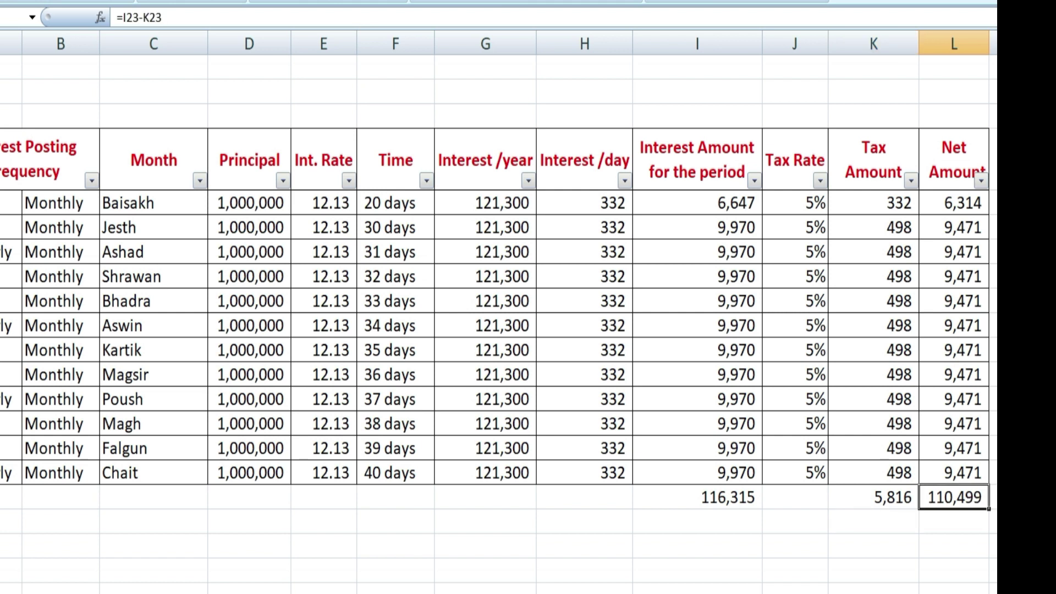
{"action": "left_click_drag", "start_coordinate": [989, 43], "coordinate": [1006, 44]}
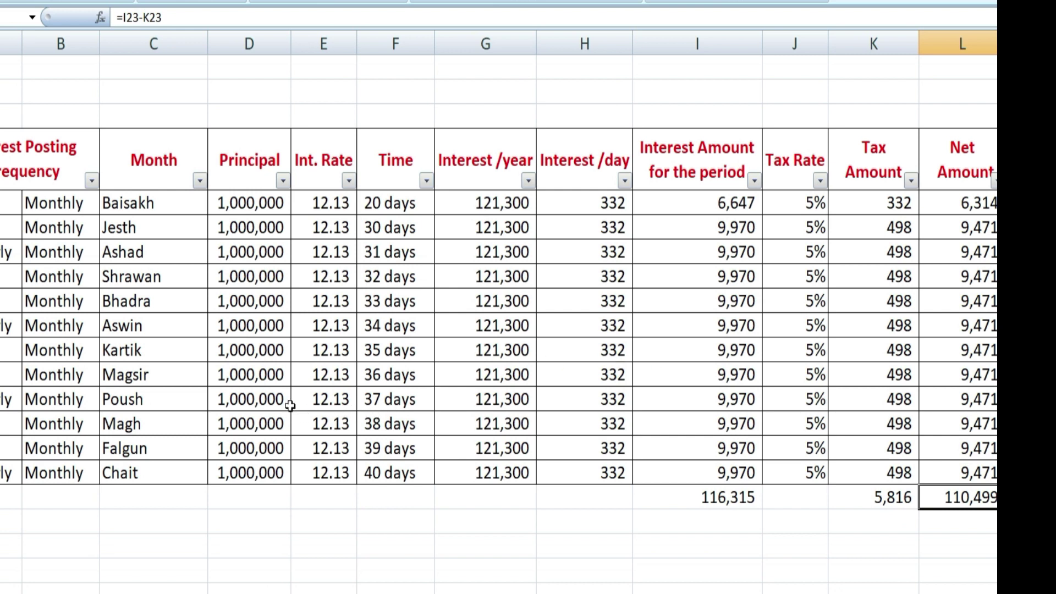
Filter the Interest Posting Frequency columns to show only the quarterly rows Ashad, Aswin, Poush and Chait.
{"action": "left_click", "coordinate": [91, 180]}
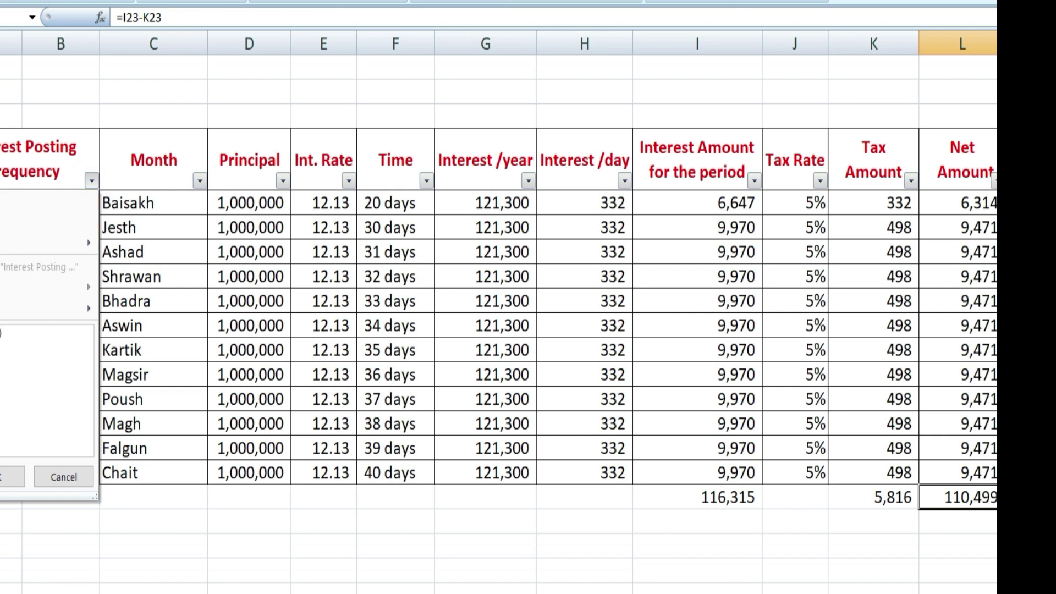
{"action": "left_click", "coordinate": [9, 476]}
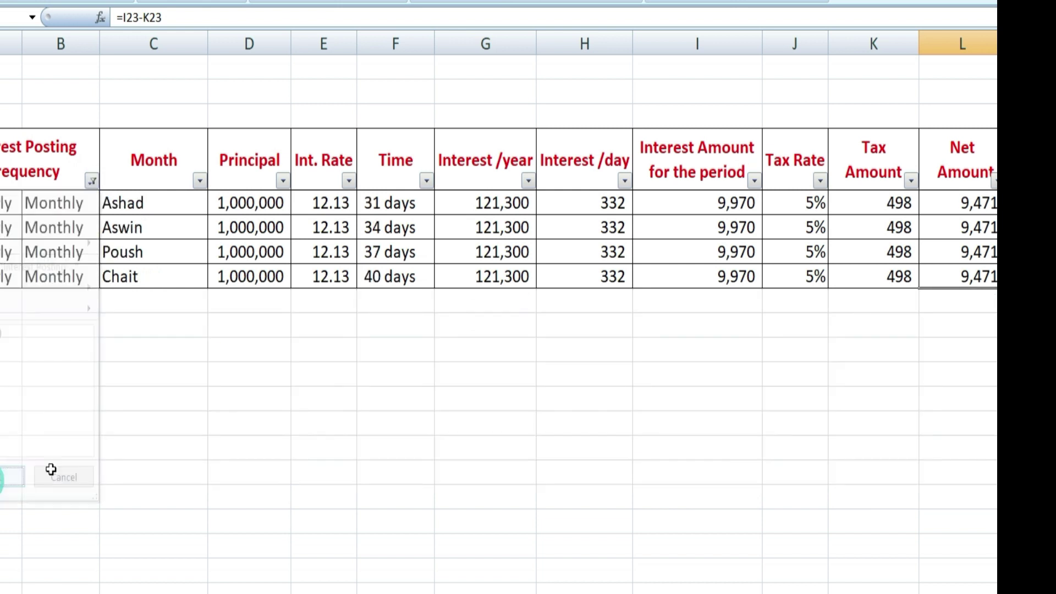
{"action": "left_click", "coordinate": [282, 446]}
Clear the Monthly entries from the four filtered rows and collapse column B.
{"action": "left_click", "coordinate": [64, 203]}
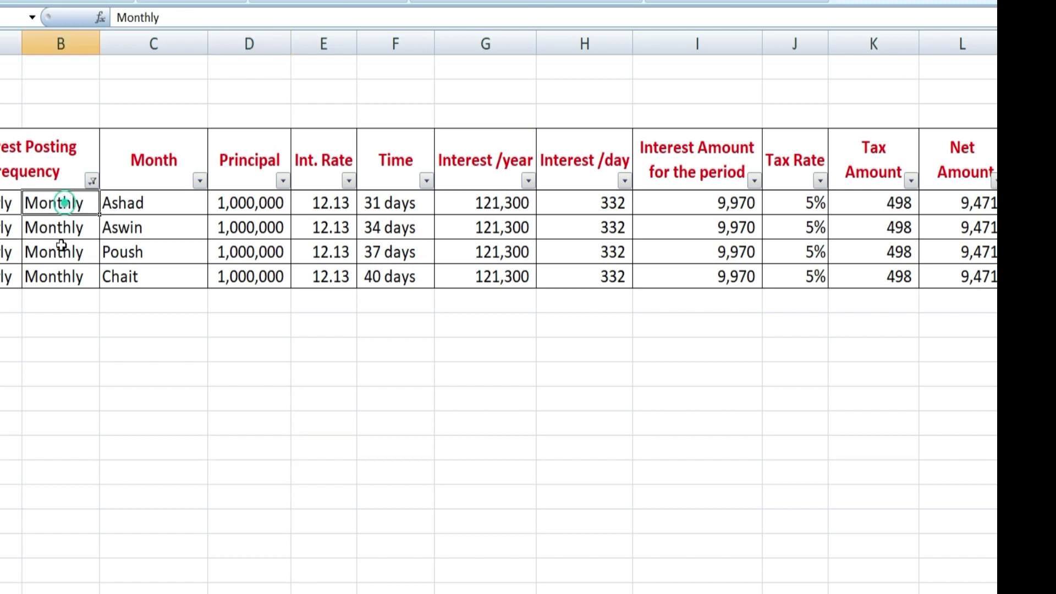
{"action": "left_click_drag", "start_coordinate": [61, 245], "coordinate": [59, 278]}
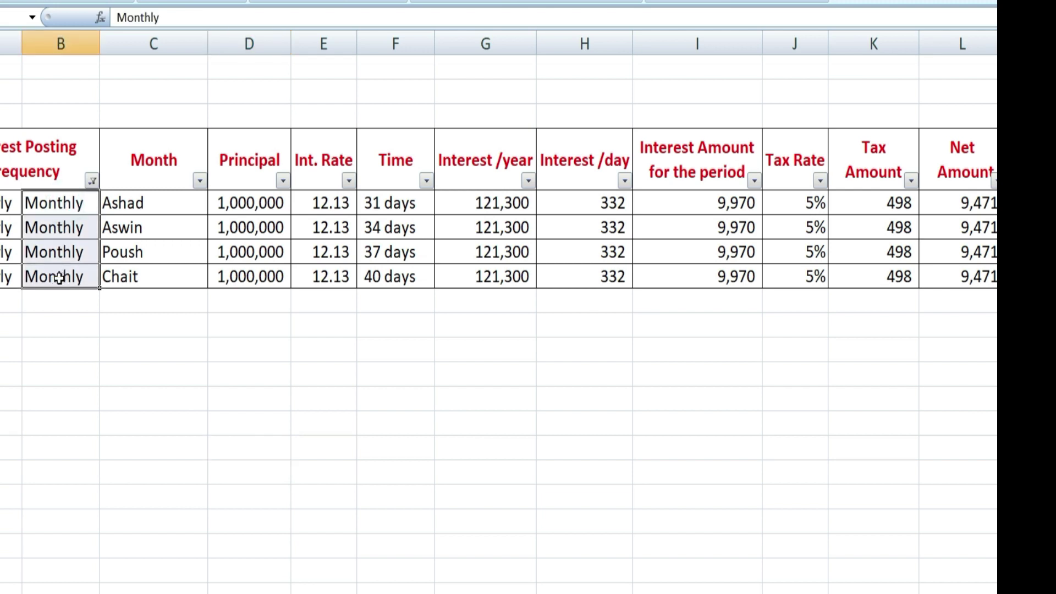
{"action": "key", "text": "Delete"}
{"action": "left_click", "coordinate": [132, 422]}
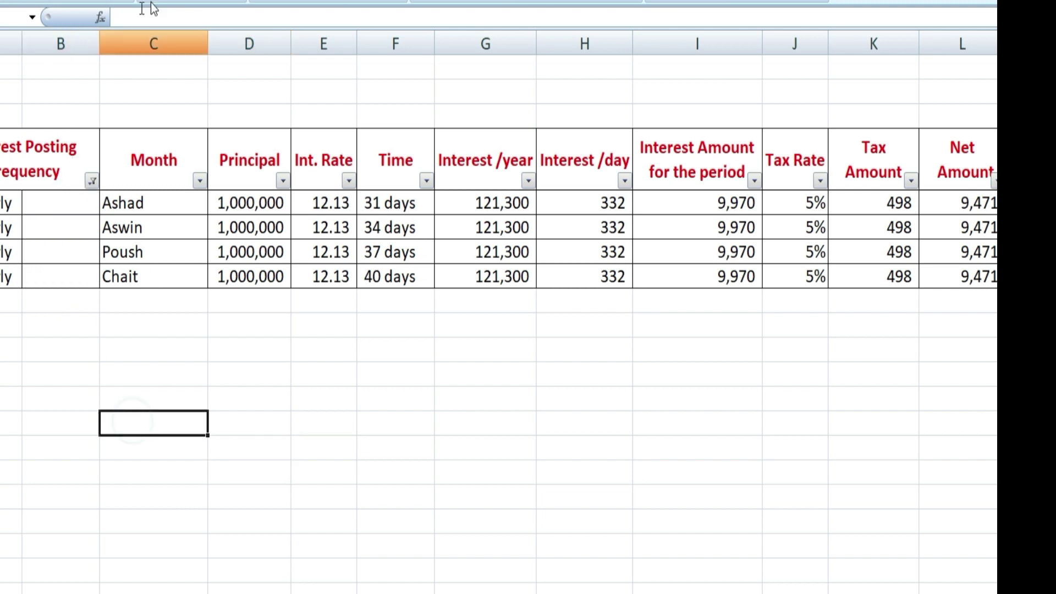
{"action": "left_click_drag", "start_coordinate": [97, 44], "coordinate": [21, 44]}
Set the Time for the Ashad row to 80 days.
{"action": "left_click", "coordinate": [177, 200]}
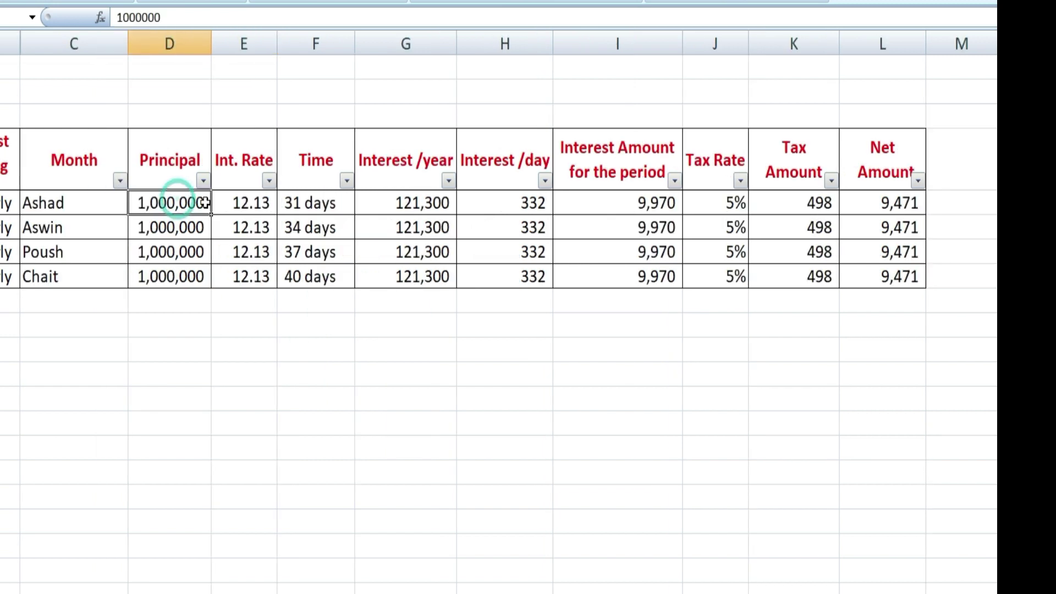
{"action": "left_click", "coordinate": [261, 203]}
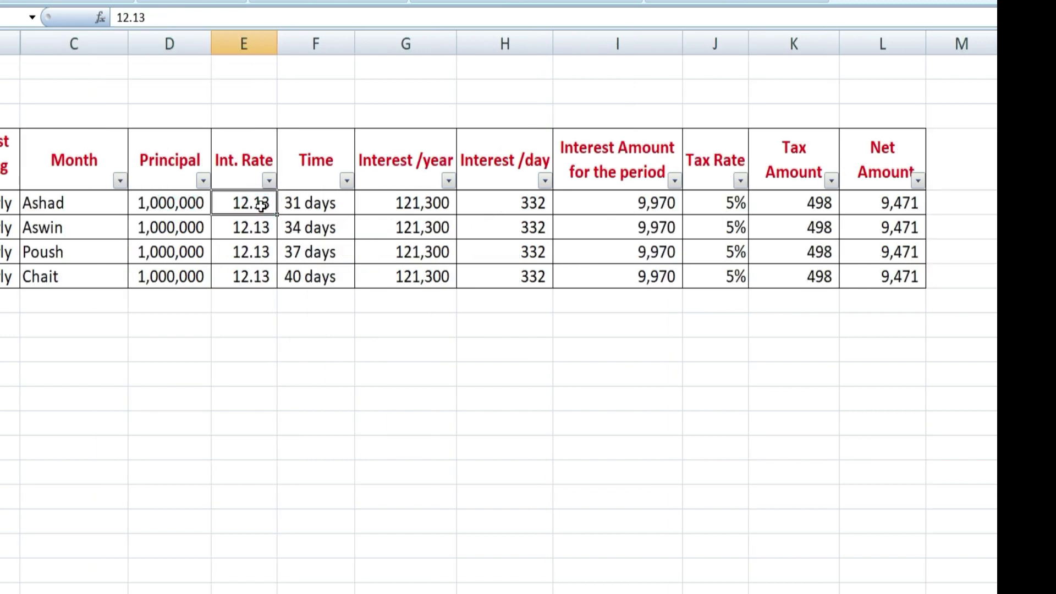
{"action": "left_click", "coordinate": [310, 205]}
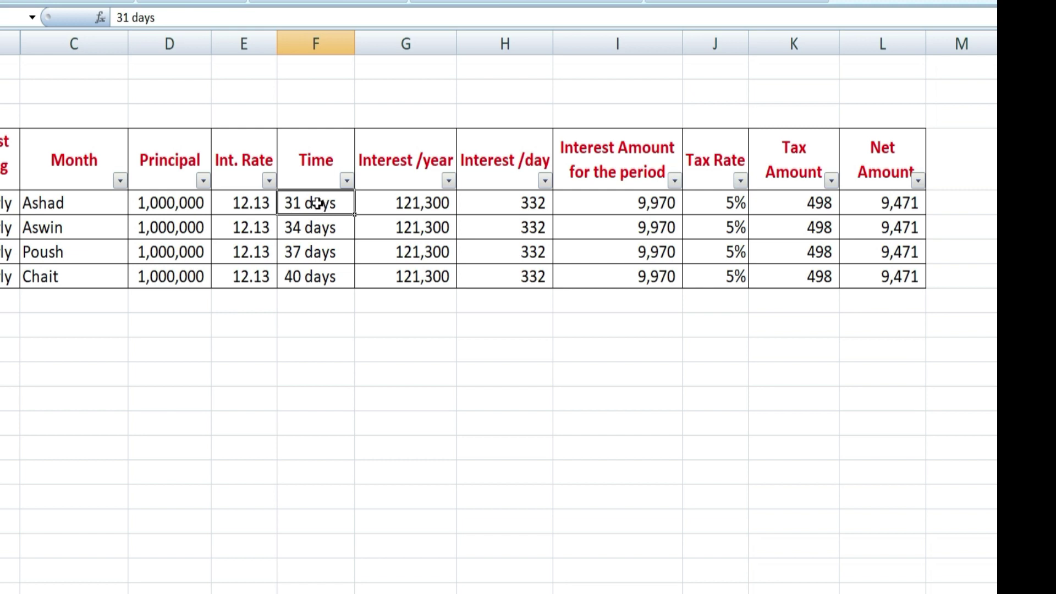
{"action": "type", "text": "80 days"}
{"action": "left_click", "coordinate": [303, 230]}
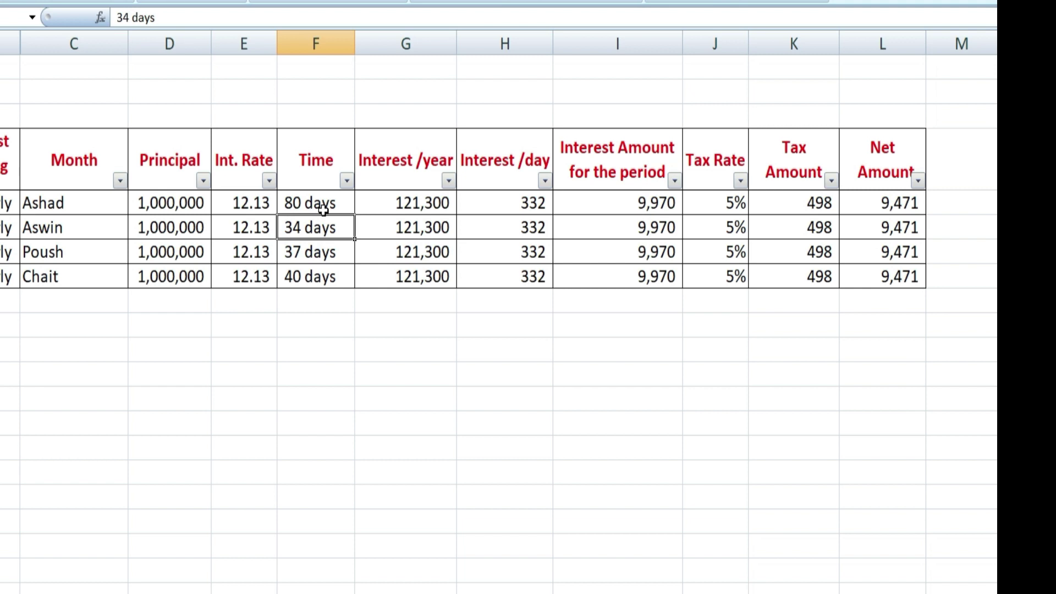
Change the Ashad row's Interest Amount formula to =H13*80 and check its Net Amount.
{"action": "left_click", "coordinate": [340, 204]}
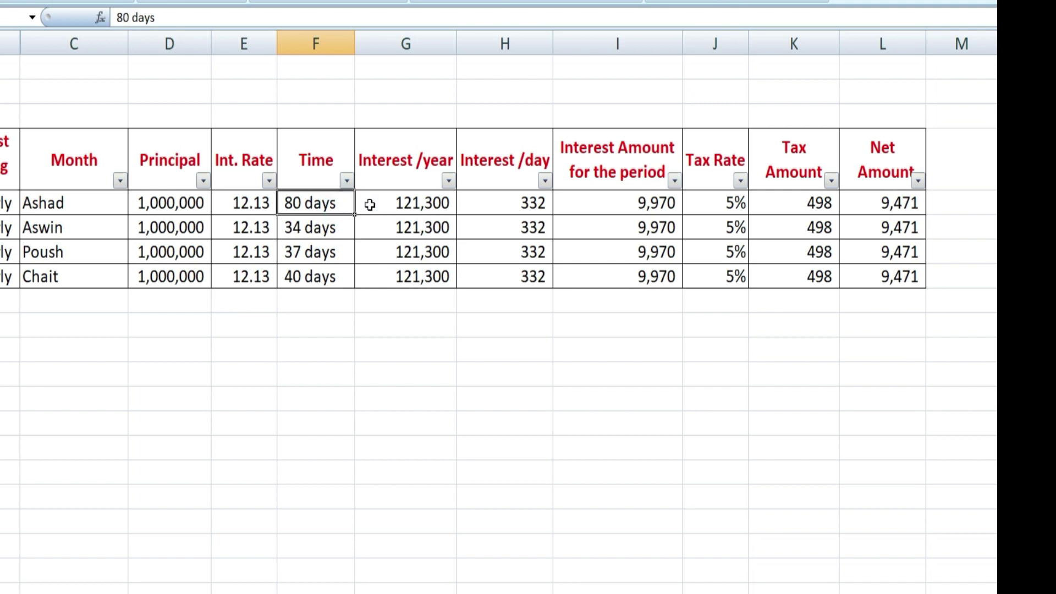
{"action": "left_click", "coordinate": [399, 204]}
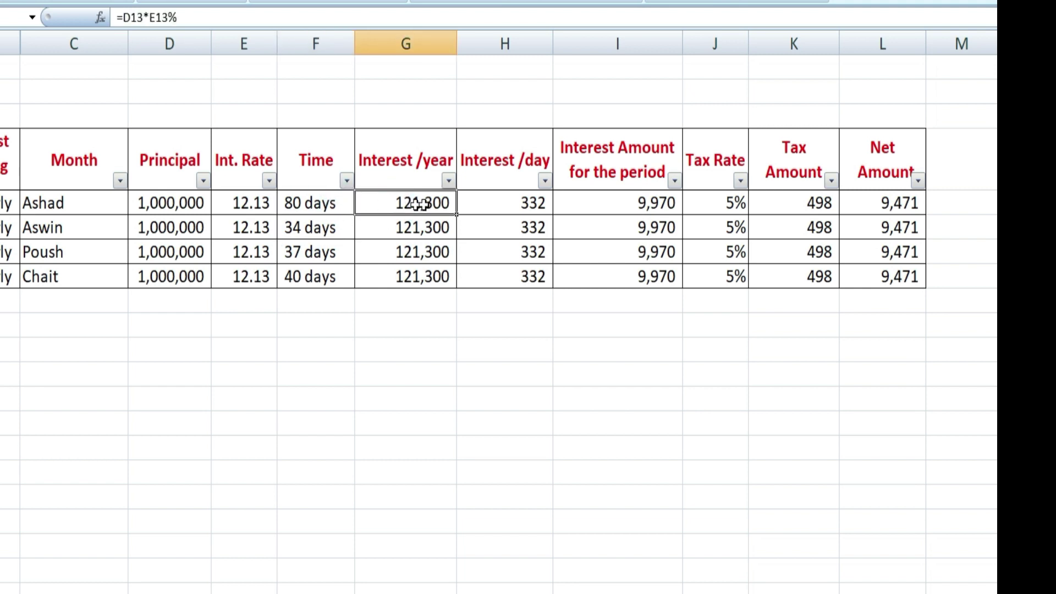
{"action": "left_click", "coordinate": [517, 204]}
{"action": "left_click", "coordinate": [594, 204]}
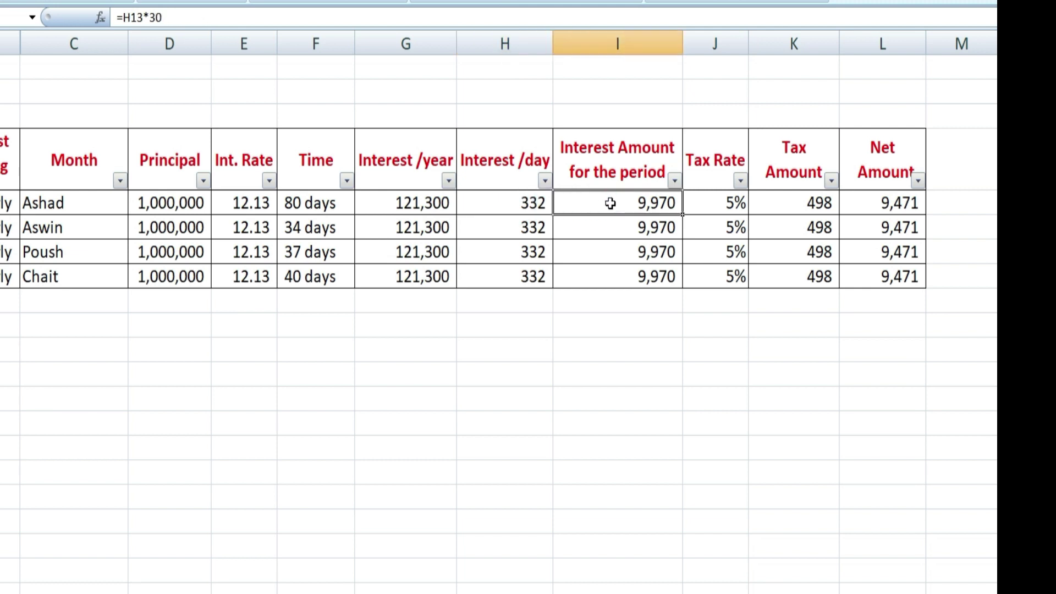
{"action": "left_click", "coordinate": [207, 16]}
{"action": "key", "text": "BackSpace"}
{"action": "key", "text": "BackSpace"}
{"action": "type", "text": "80"}
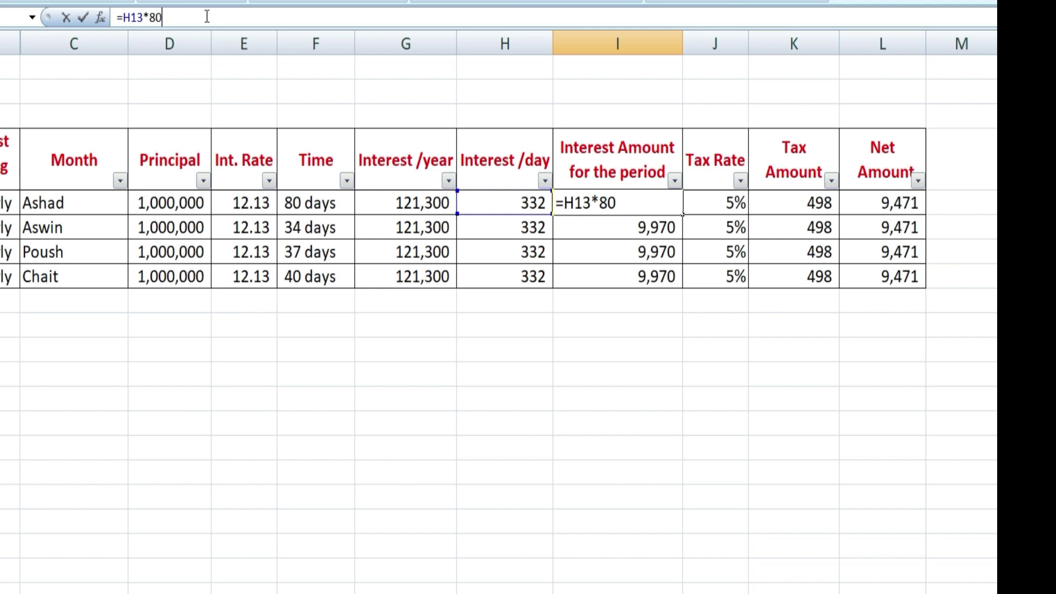
{"action": "key", "text": "Return"}
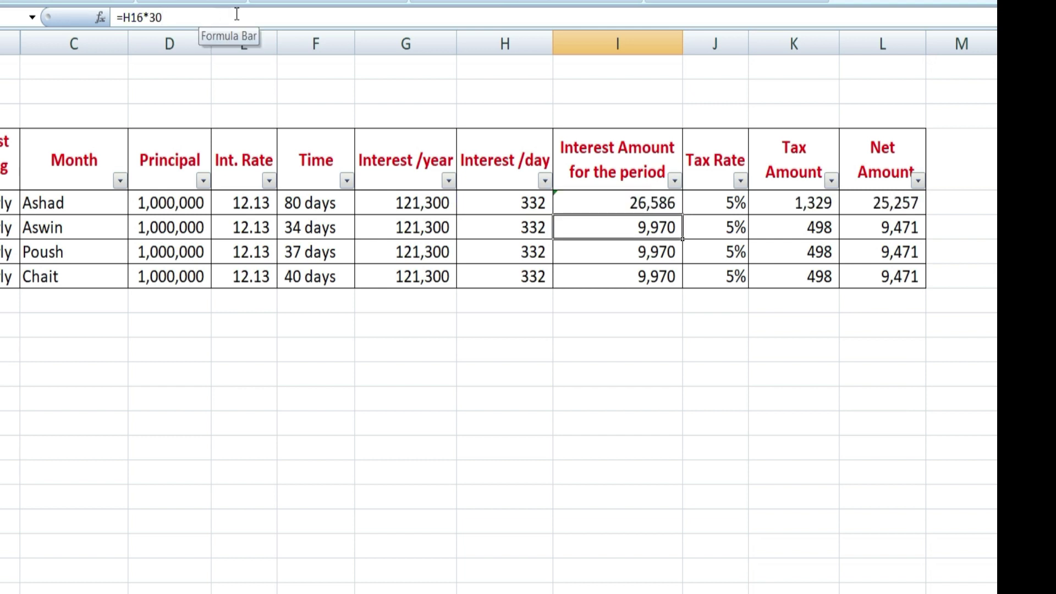
{"action": "left_click", "coordinate": [882, 202]}
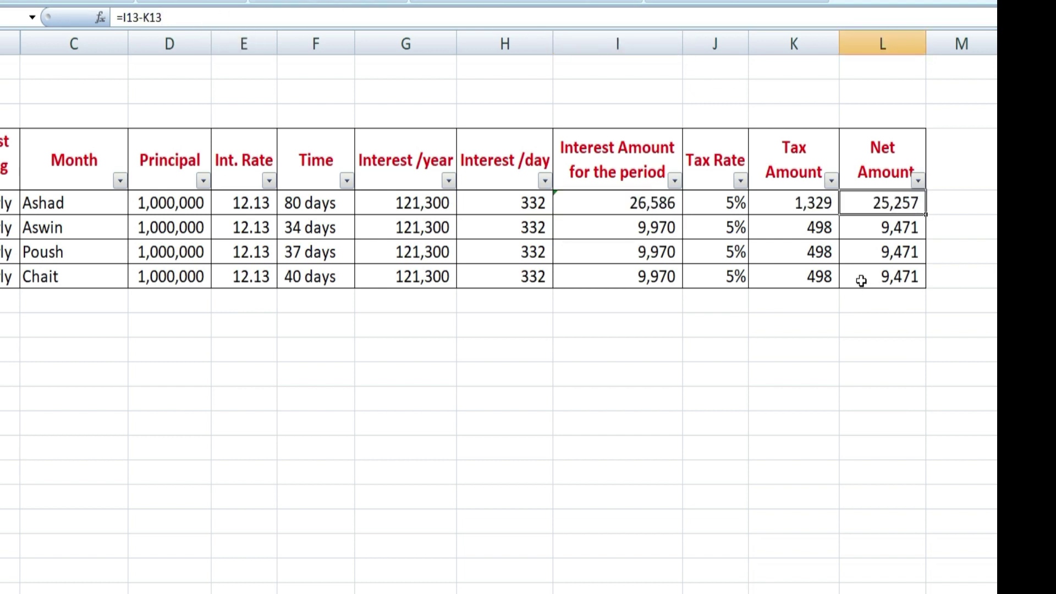
Set the Time for the Aswin row to 90 days.
{"action": "left_click", "coordinate": [171, 232]}
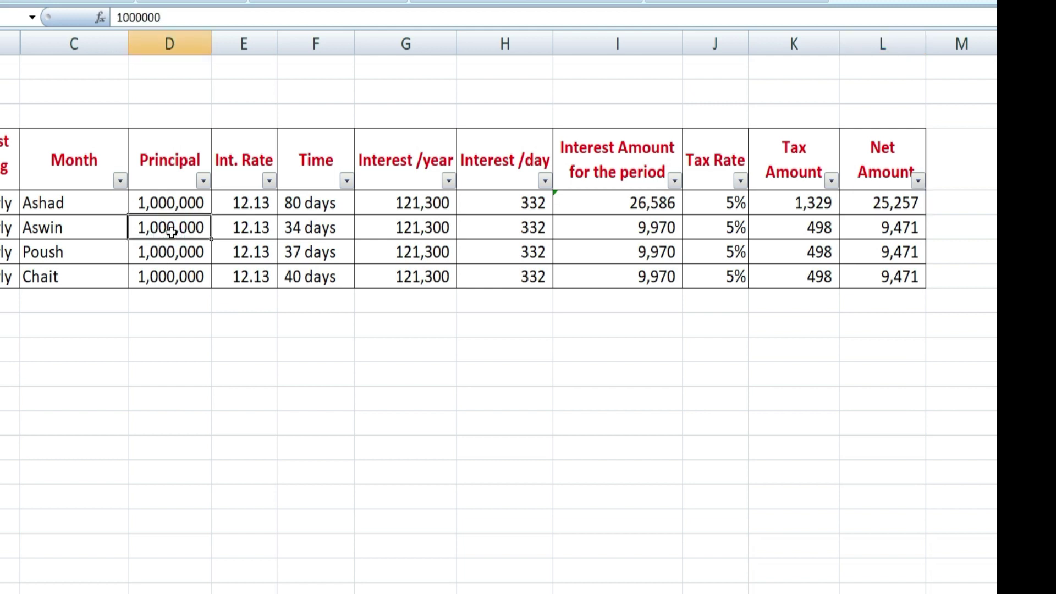
{"action": "double_click", "coordinate": [302, 227]}
{"action": "key", "text": "Left"}
{"action": "key", "text": "shift+Left"}
{"action": "key", "text": "shift+Left"}
{"action": "type", "text": "90"}
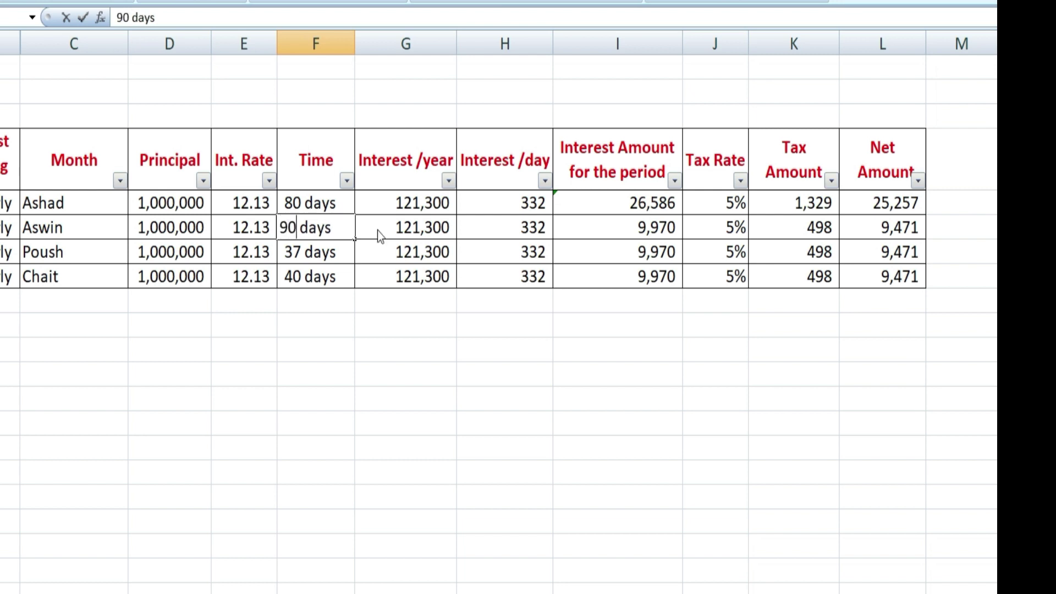
Enter the formula =H16*90 as the Interest Amount for the period in the Aswin row.
{"action": "key", "text": "Tab"}
{"action": "key", "text": "Tab"}
{"action": "key", "text": "Tab"}
{"action": "type", "text": "=H16*90"}
{"action": "key", "text": "Return"}
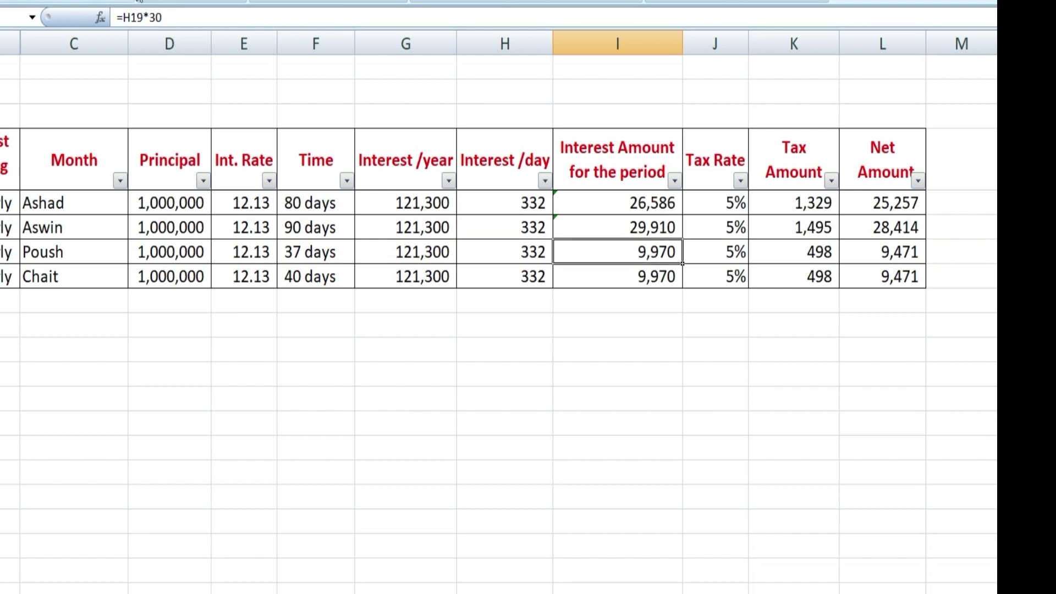
Fill the 90 days Time and the Interest Amount formula down from Aswin to the Poush and Chait rows.
{"action": "left_click", "coordinate": [350, 233]}
{"action": "left_click_drag", "start_coordinate": [355, 239], "coordinate": [353, 288]}
{"action": "left_click", "coordinate": [635, 225]}
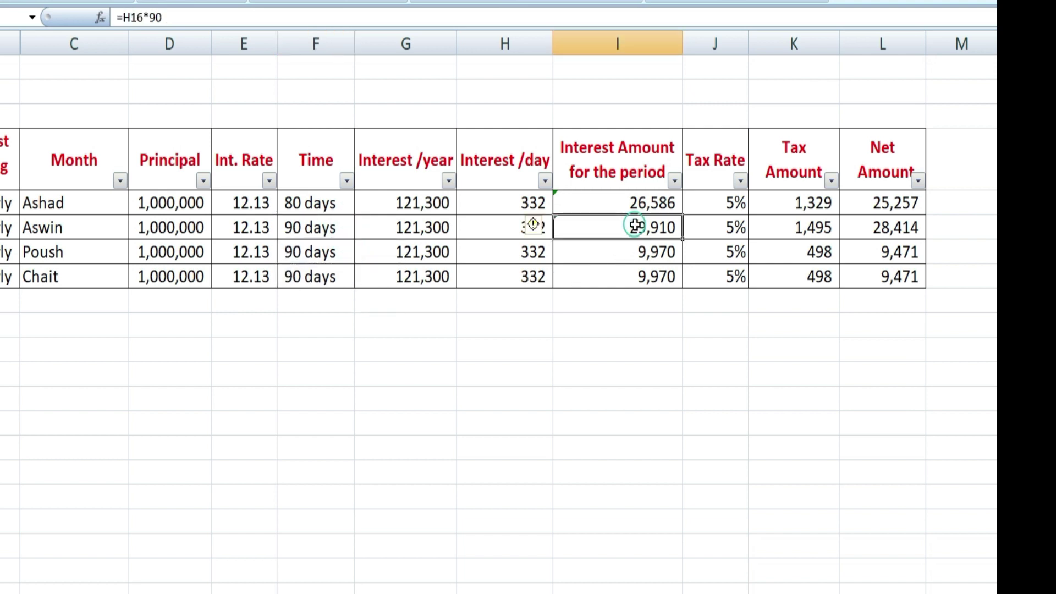
{"action": "left_click_drag", "start_coordinate": [682, 239], "coordinate": [682, 290]}
Enter Baisak as the Month in the row directly below Chait.
{"action": "left_click", "coordinate": [41, 300]}
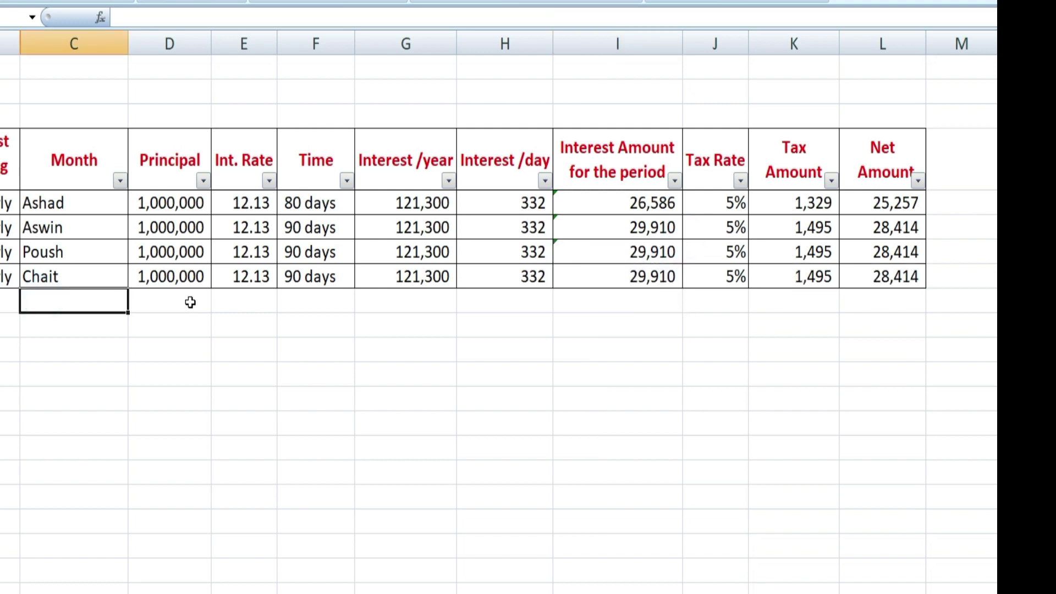
{"action": "type", "text": "Baisak"}
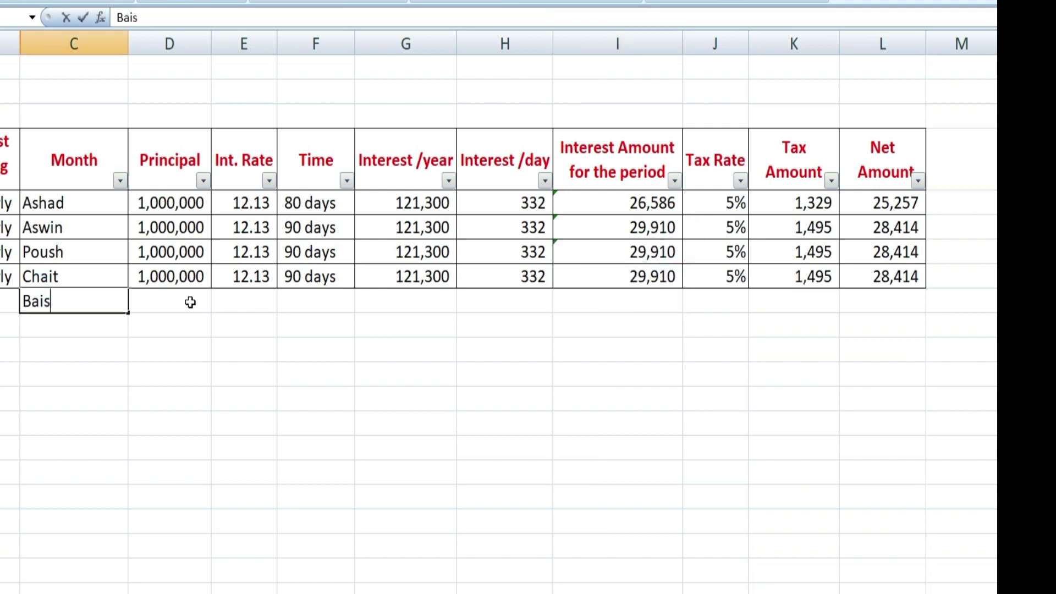
{"action": "key", "text": "Tab"}
{"action": "key", "text": "Tab"}
{"action": "key", "text": "Tab"}
{"action": "key", "text": "Tab"}
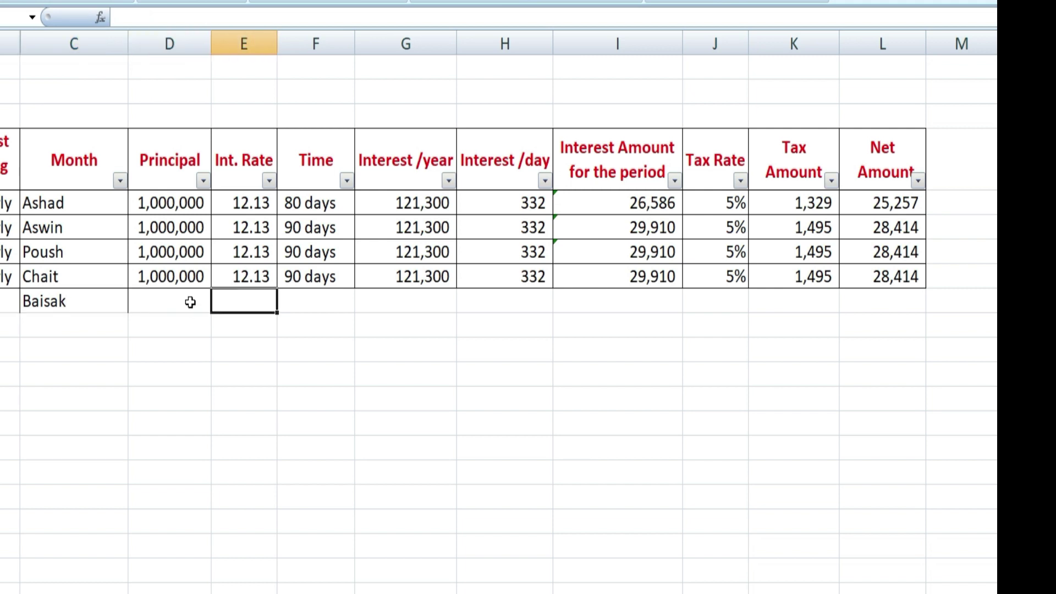